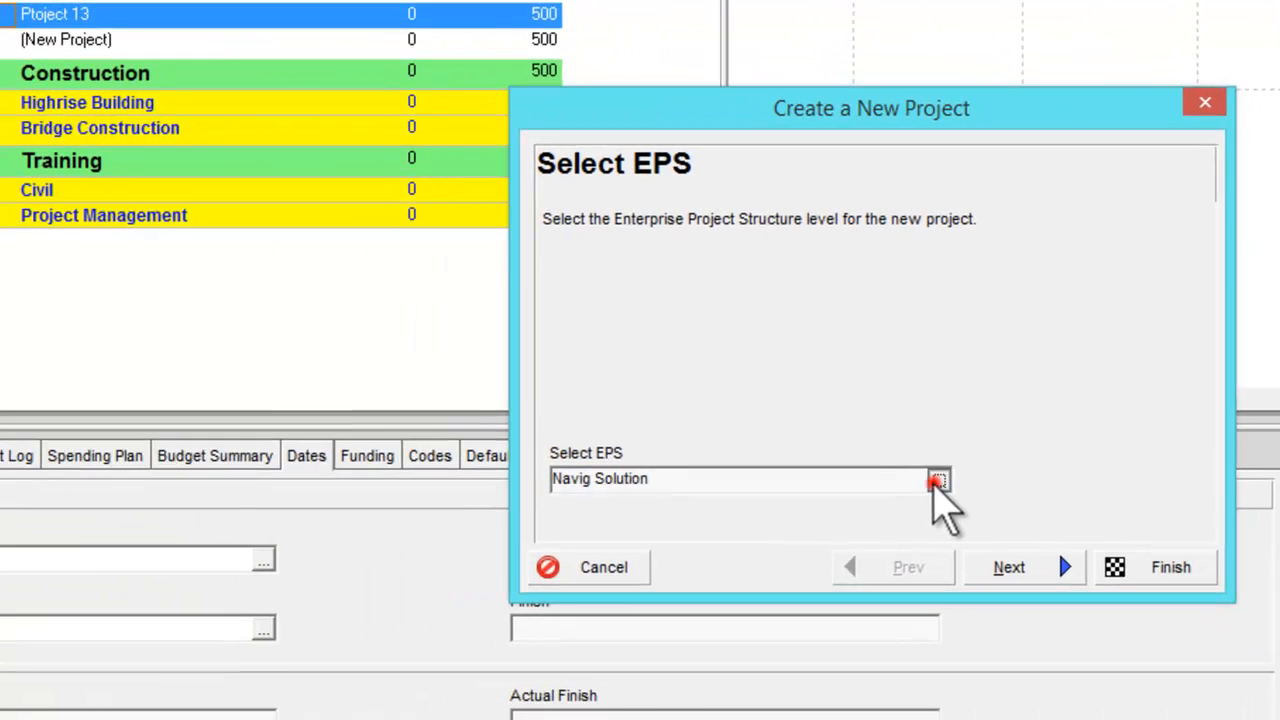
- Assign the new project to the Highrise Building EPS level and continue to the project name page
{"action": "left_click", "coordinate": [807, 514]}
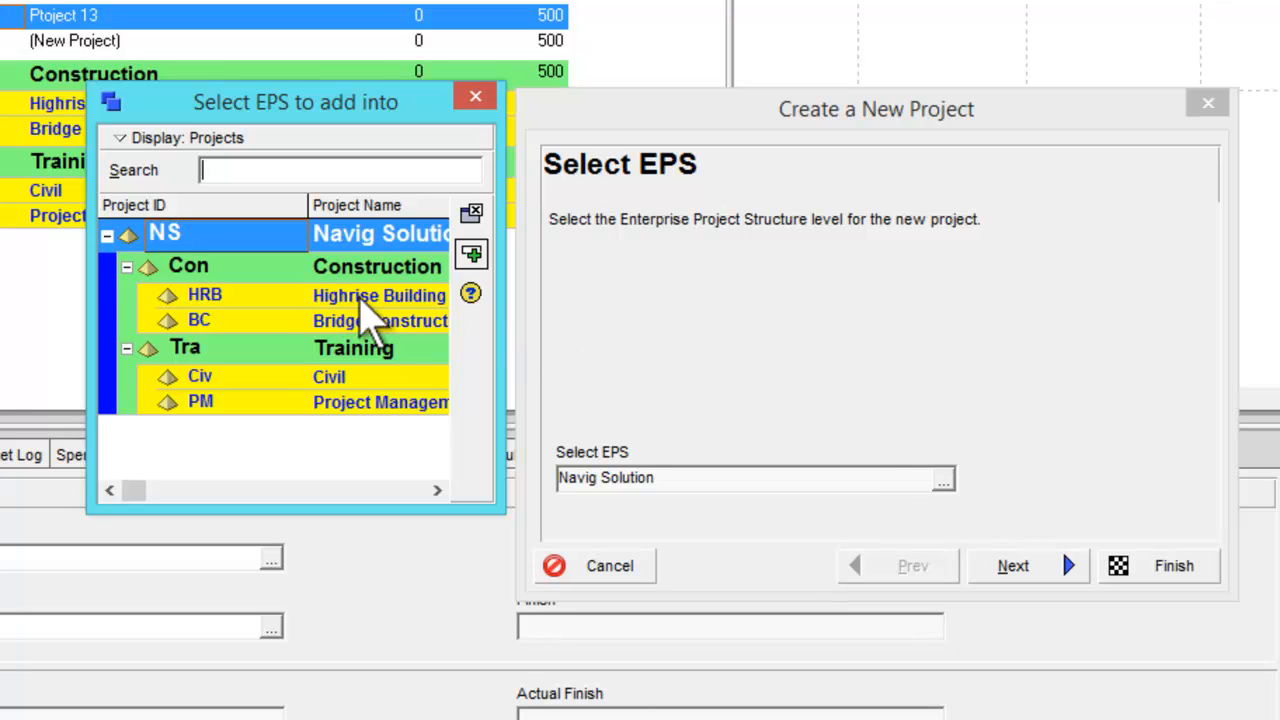
{"action": "left_click", "coordinate": [368, 298]}
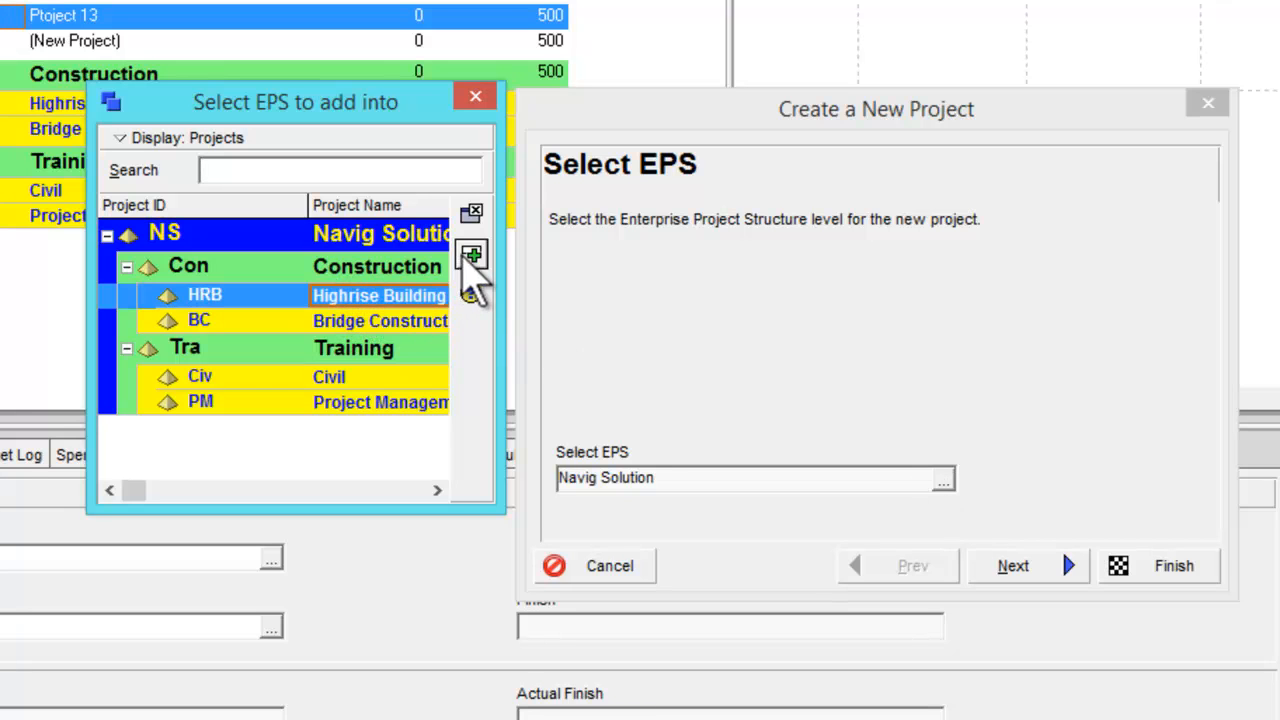
{"action": "left_click", "coordinate": [474, 274]}
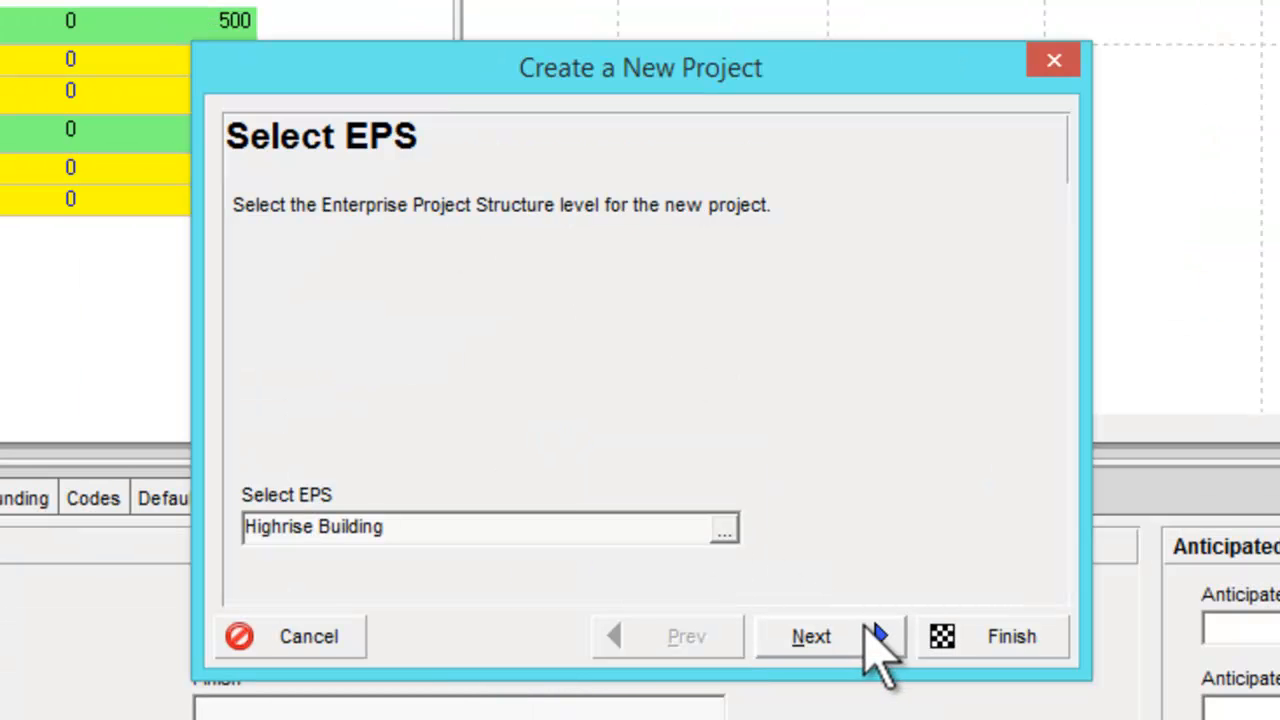
{"action": "left_click", "coordinate": [868, 632]}
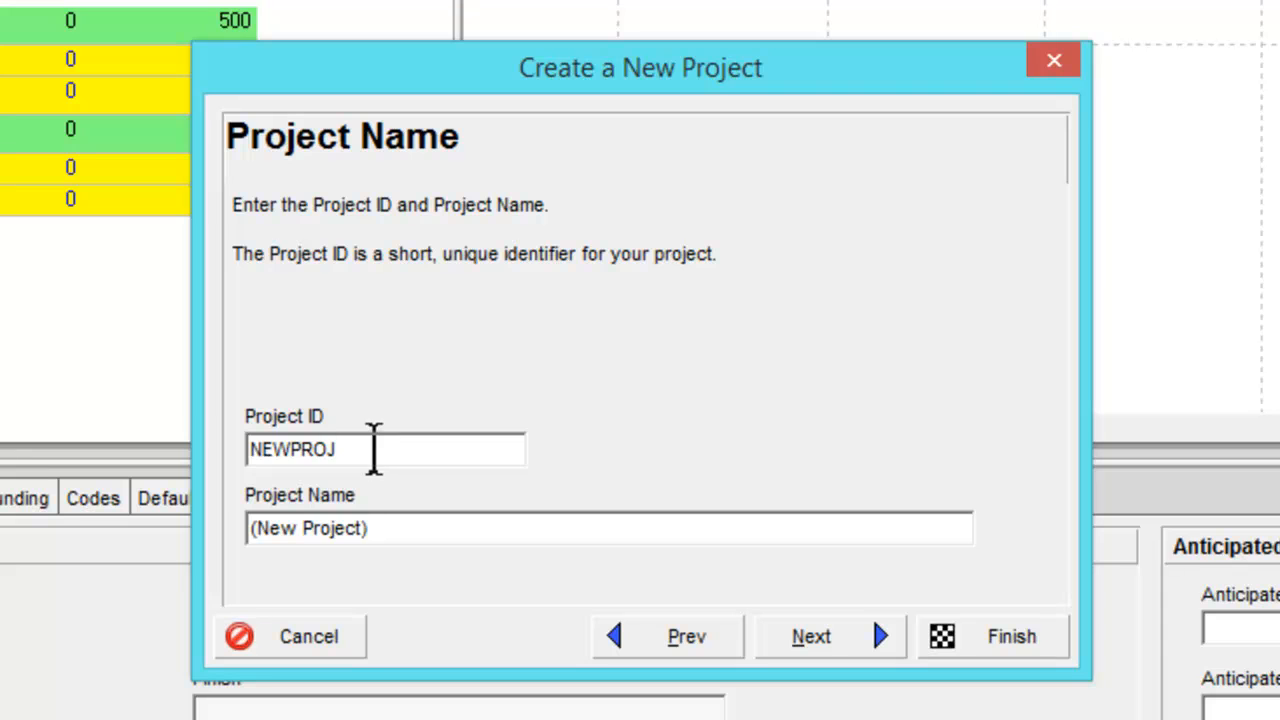
- Set the Project ID to RRB2015 and the Project Name to "Renovation of residential building", and continue to the project dates
{"action": "left_click_drag", "start_coordinate": [372, 449], "coordinate": [251, 449]}
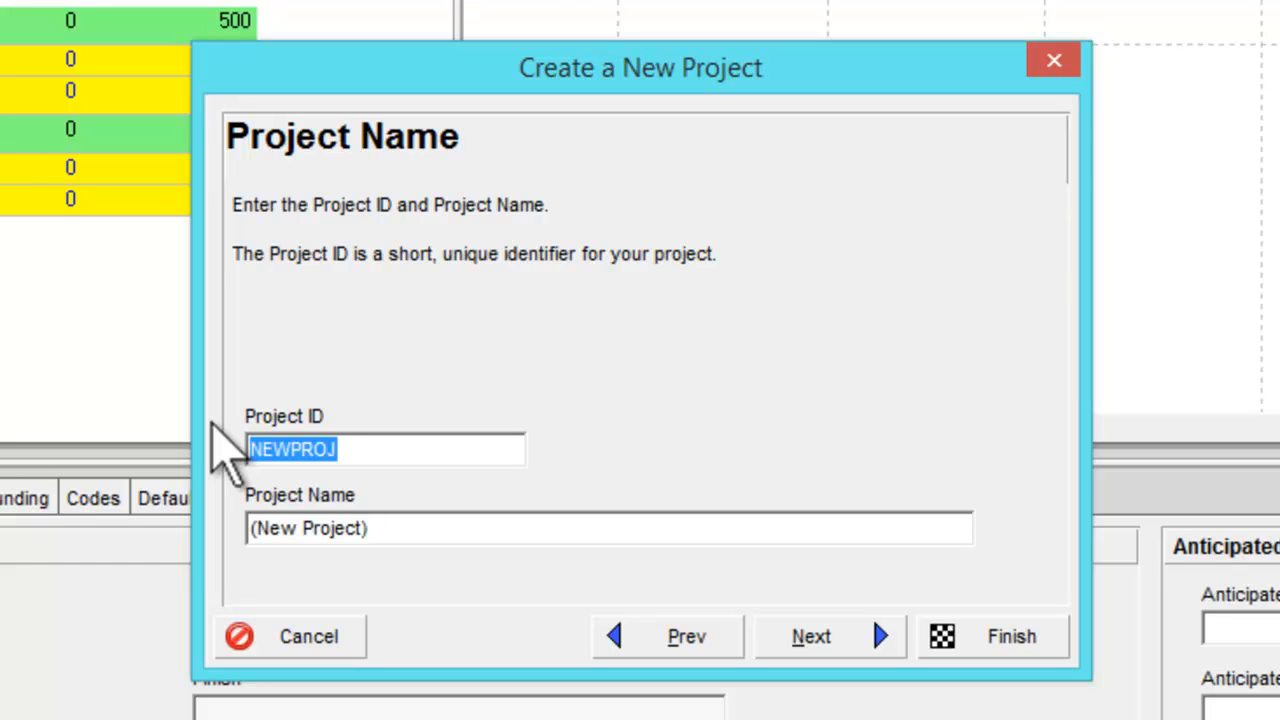
{"action": "type", "text": "RR"}
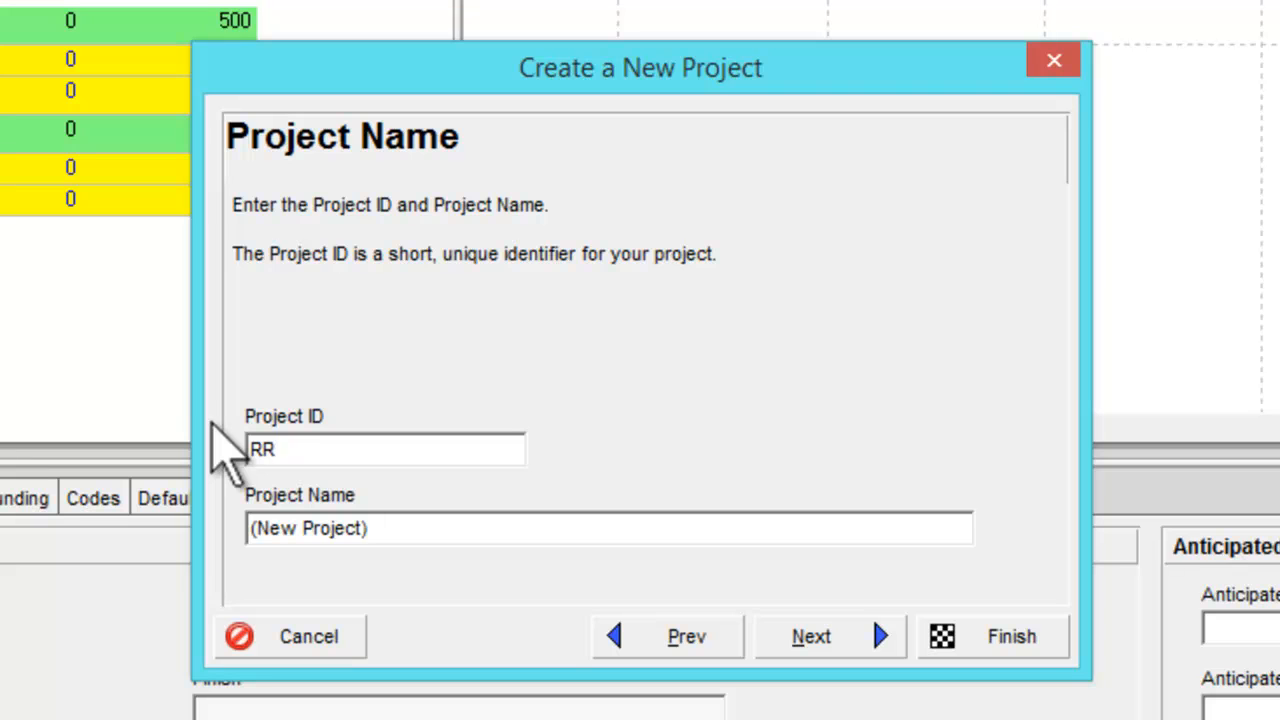
{"action": "type", "text": "B2015"}
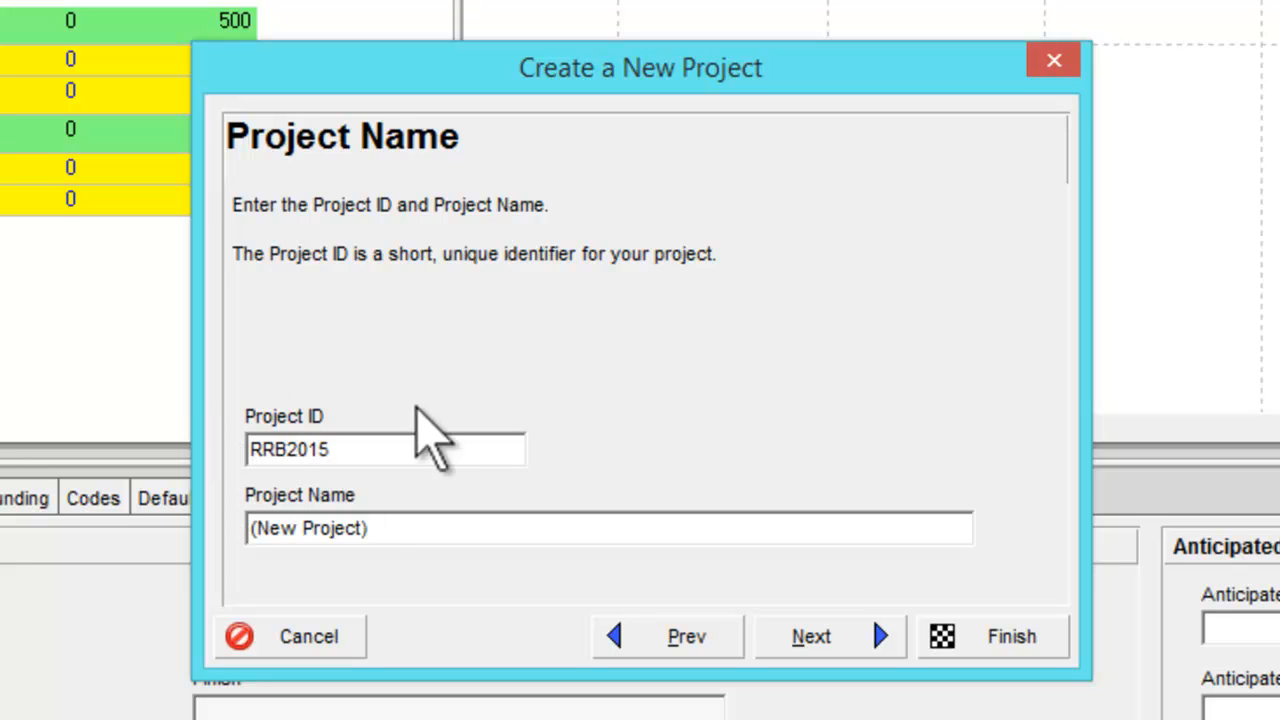
{"action": "left_click", "coordinate": [398, 527]}
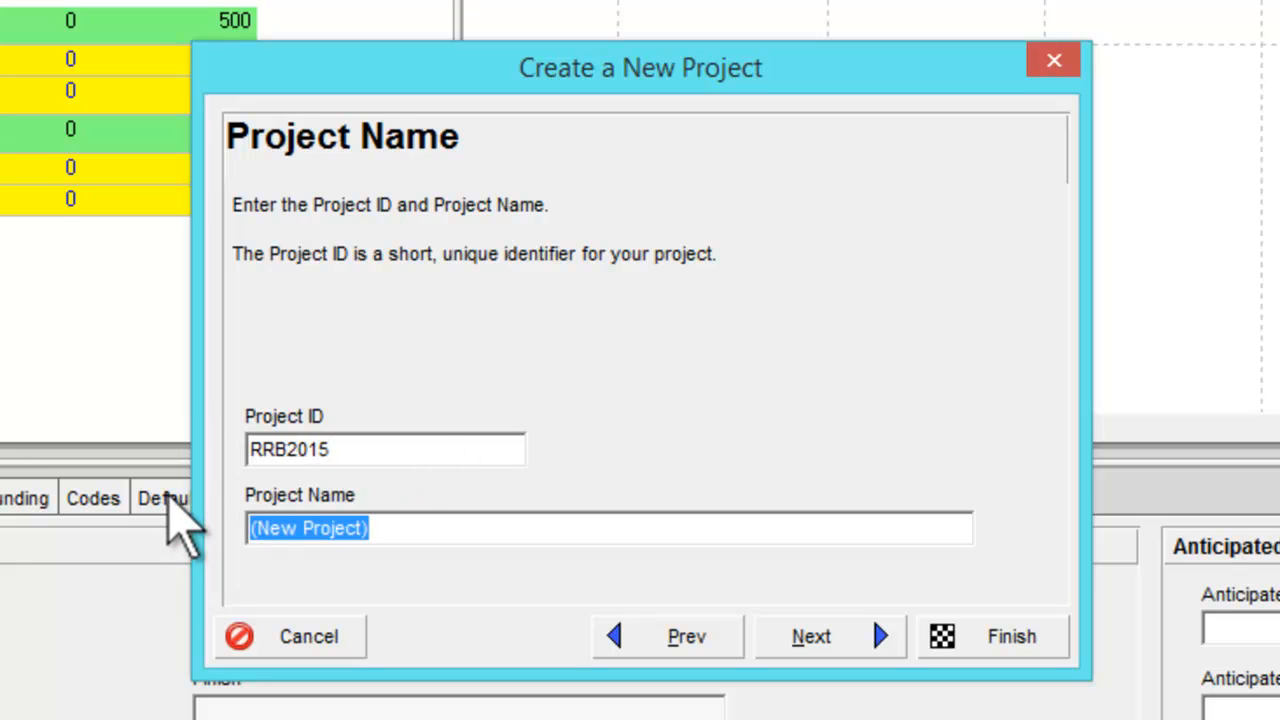
{"action": "type", "text": "R"}
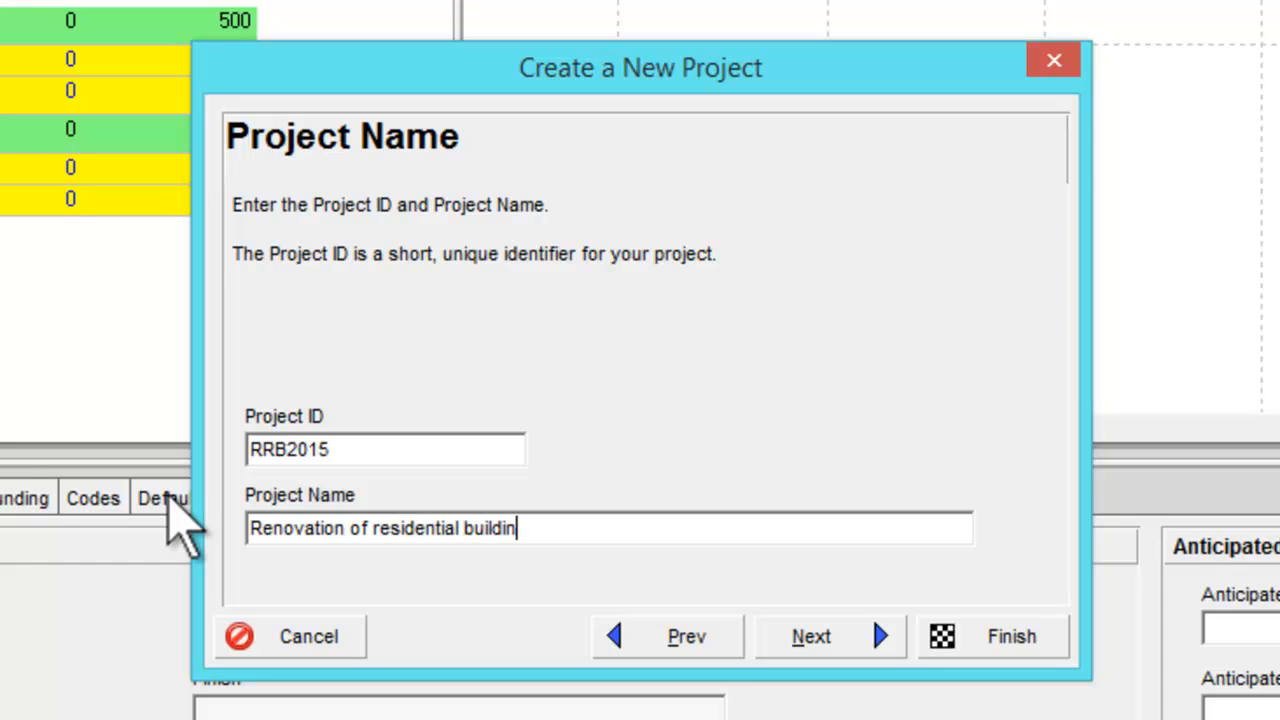
{"action": "left_click", "coordinate": [811, 640]}
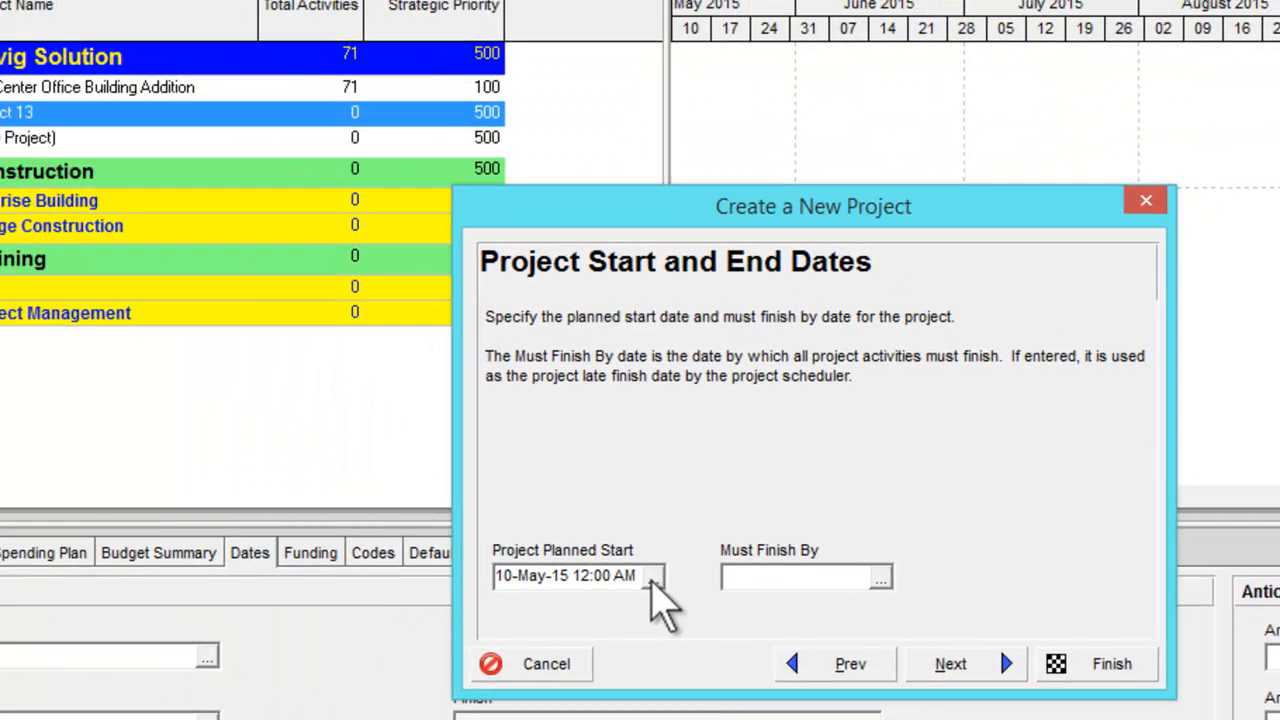
- Set the Project Planned Start to 25-May-15 08:00 AM and continue to the responsible manager page
{"action": "left_click", "coordinate": [652, 578]}
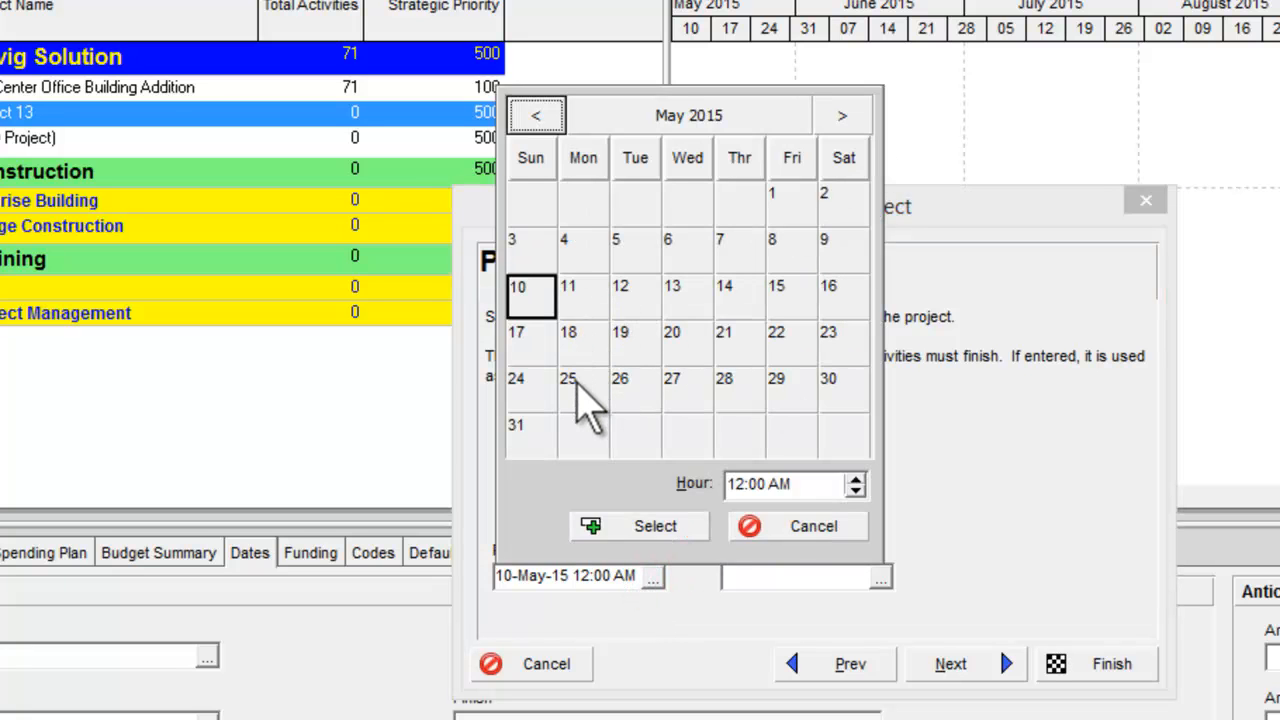
{"action": "left_click", "coordinate": [577, 383]}
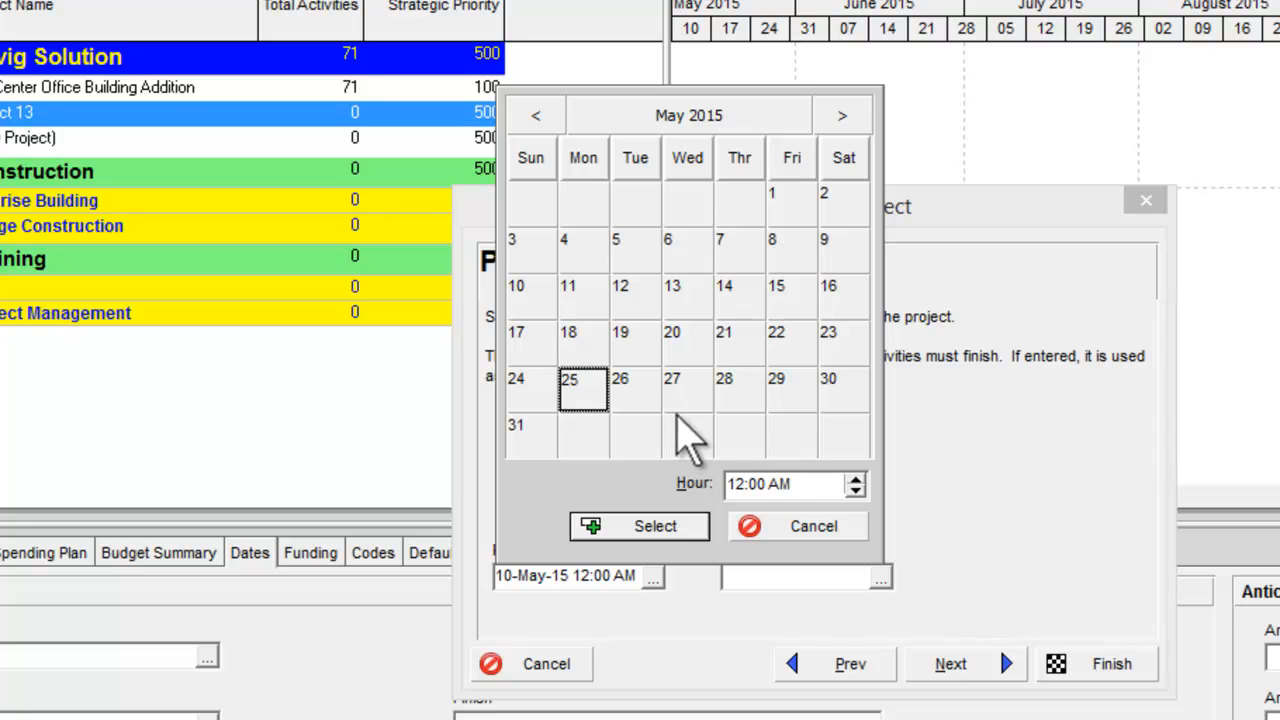
{"action": "left_click", "coordinate": [734, 484]}
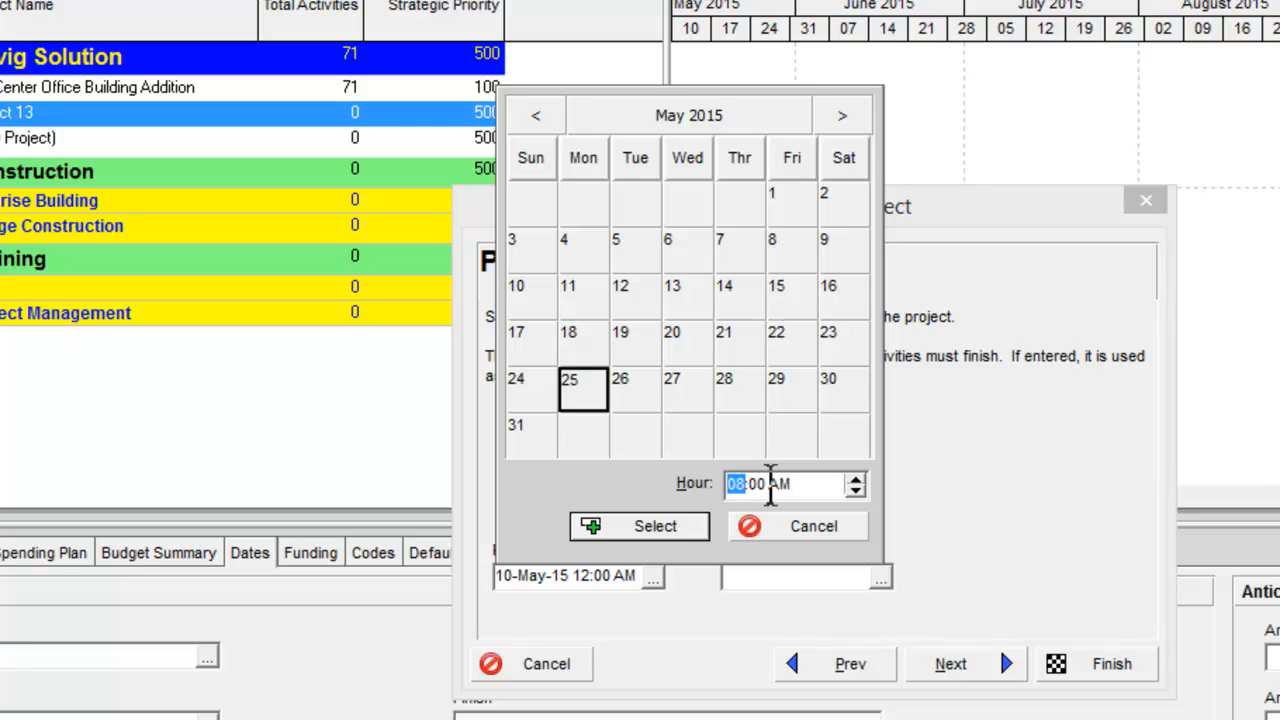
{"action": "left_click", "coordinate": [690, 526]}
{"action": "left_click", "coordinate": [979, 675]}
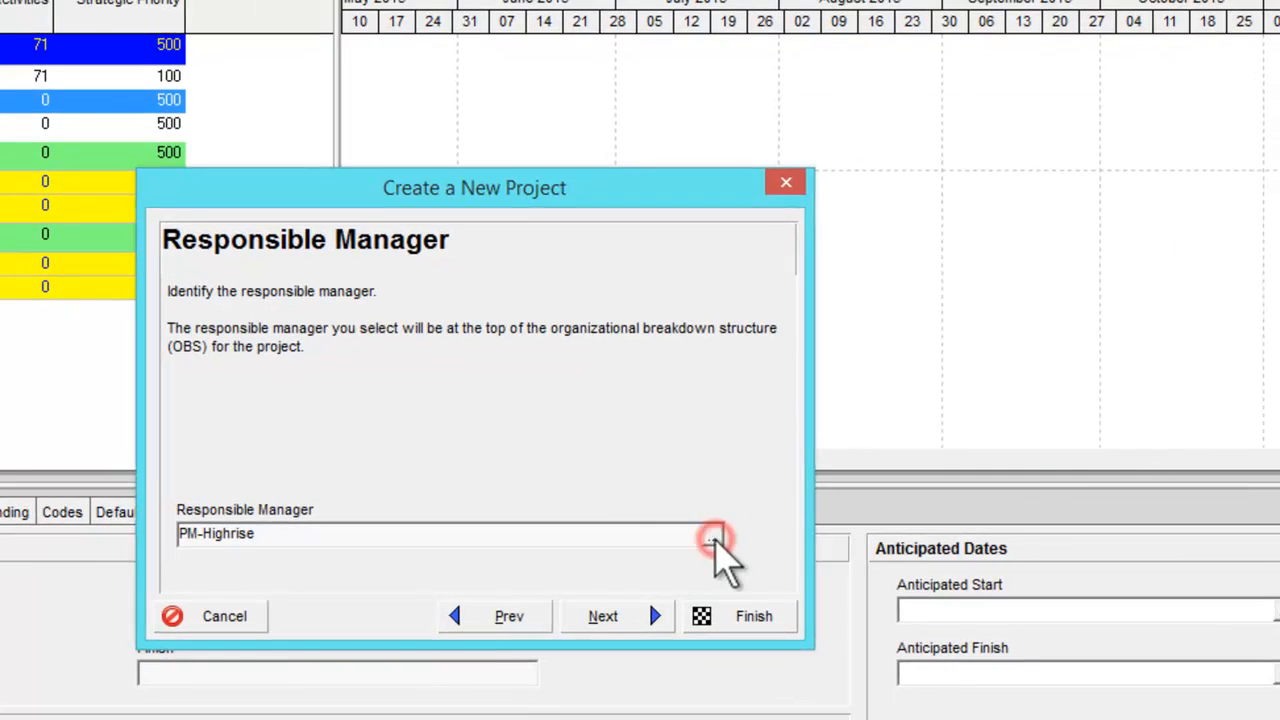
- Choose PM-Highrise as the project's responsible manager and continue to the assignment rate type
{"action": "left_click", "coordinate": [955, 535]}
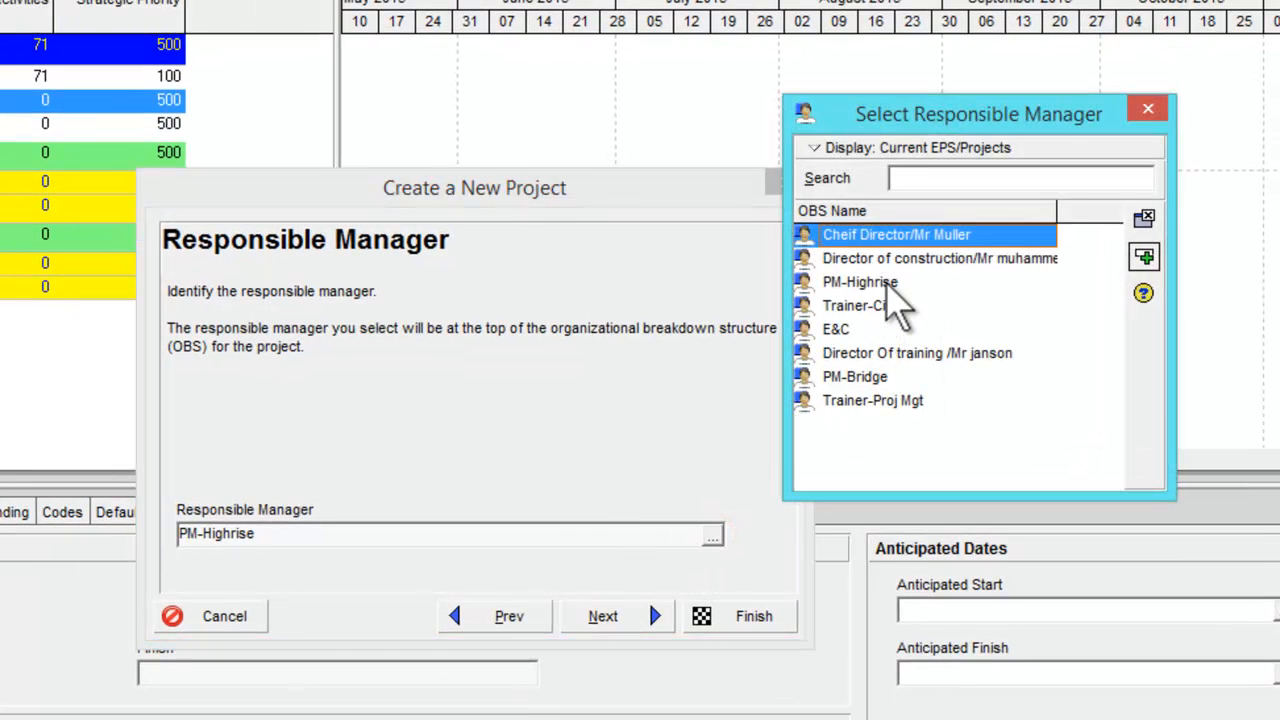
{"action": "double_click", "coordinate": [848, 282]}
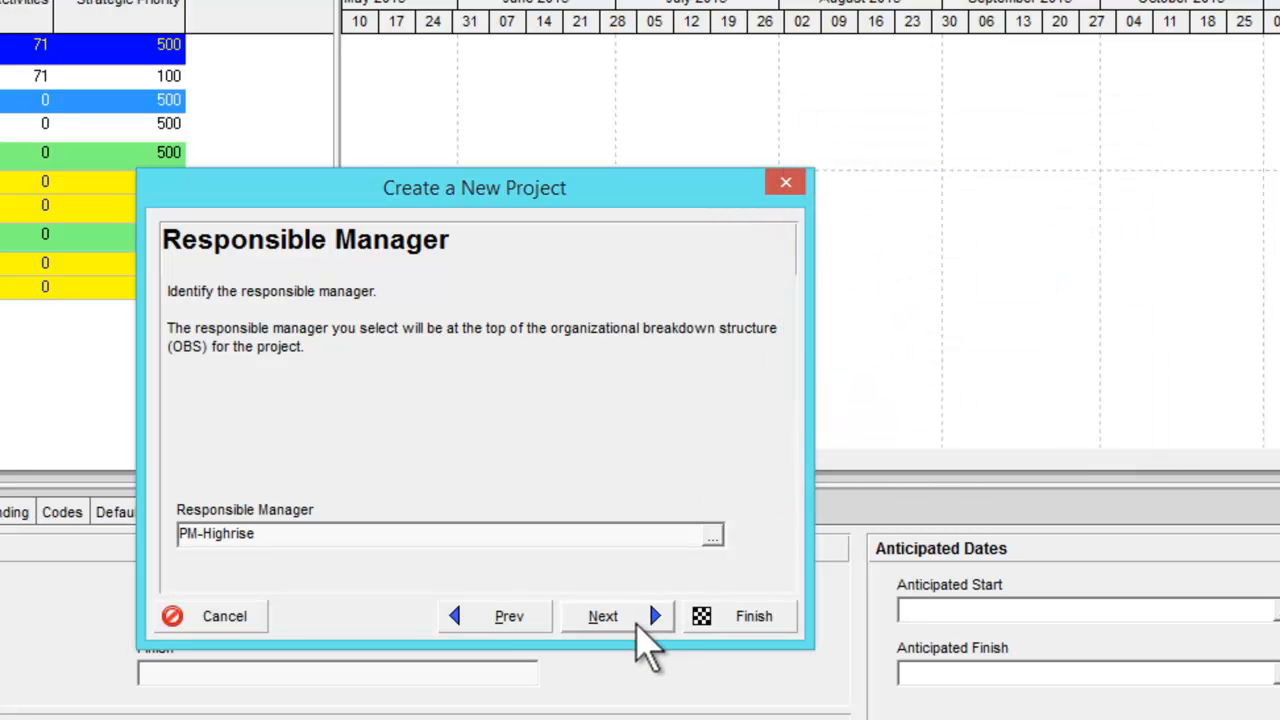
{"action": "left_click", "coordinate": [637, 624]}
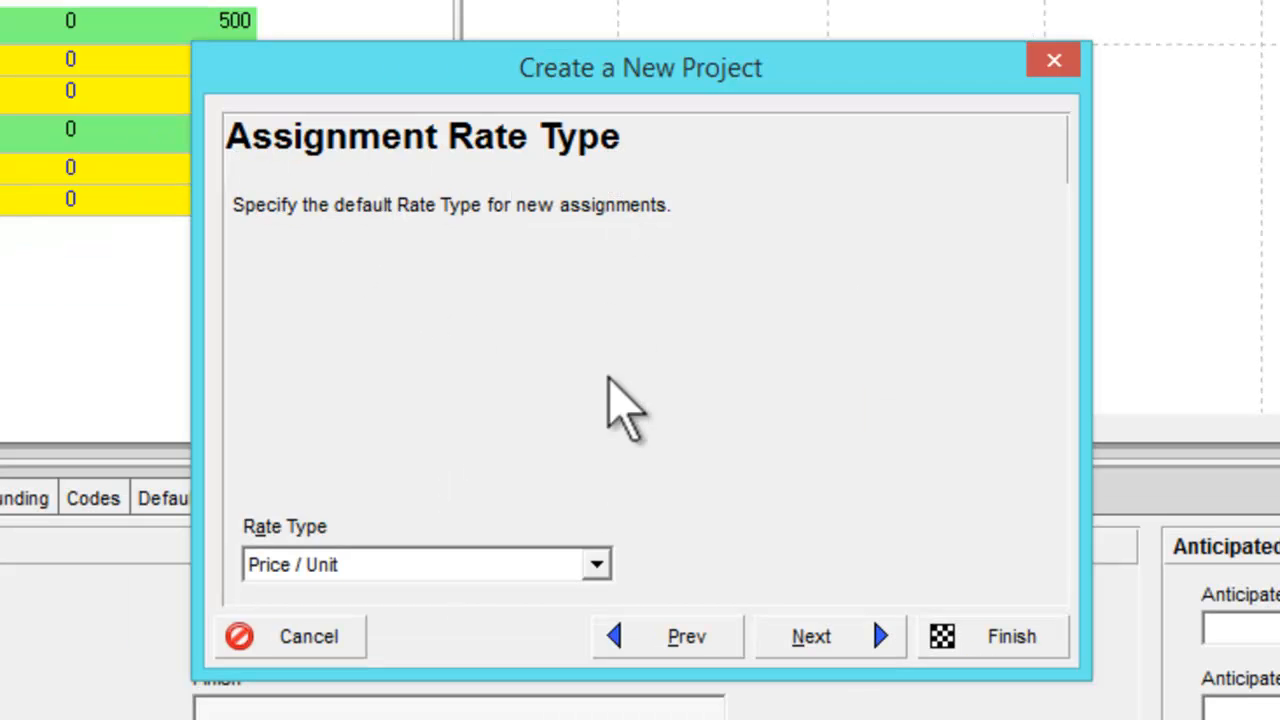
- Choose Price / Unit as the default assignment rate type and finish creating the project
{"action": "left_click", "coordinate": [597, 565]}
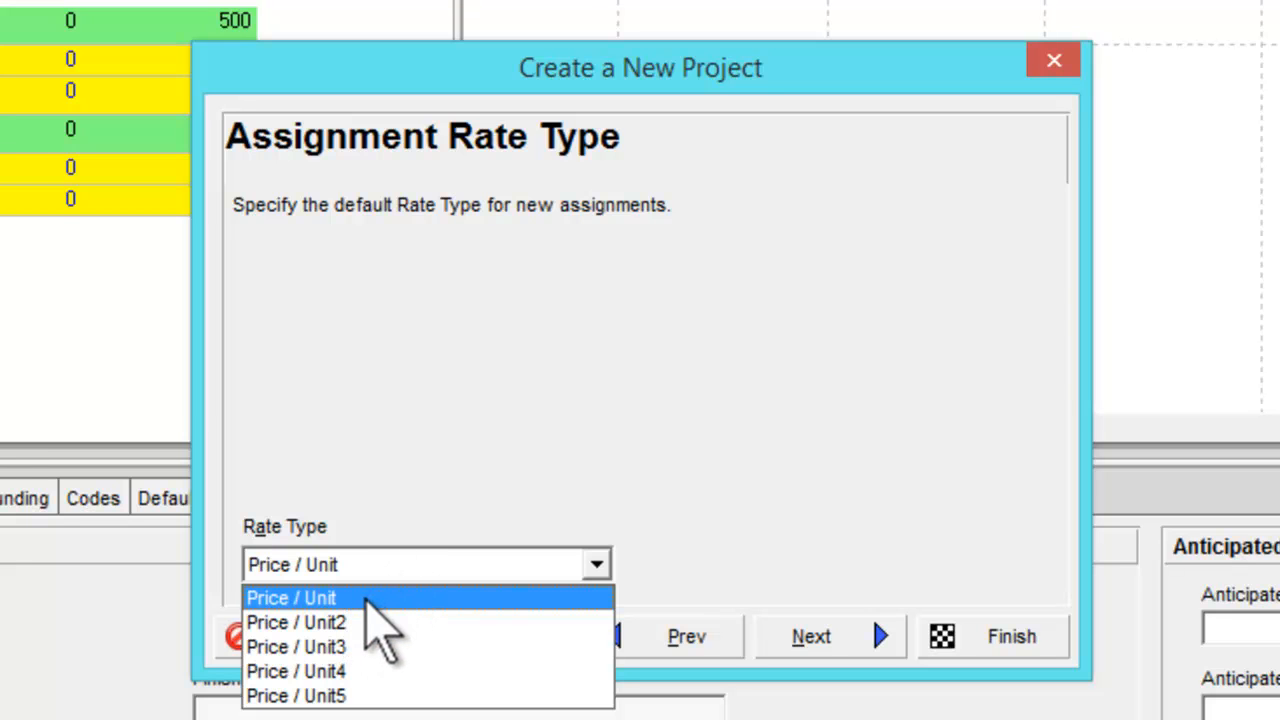
{"action": "left_click", "coordinate": [366, 598]}
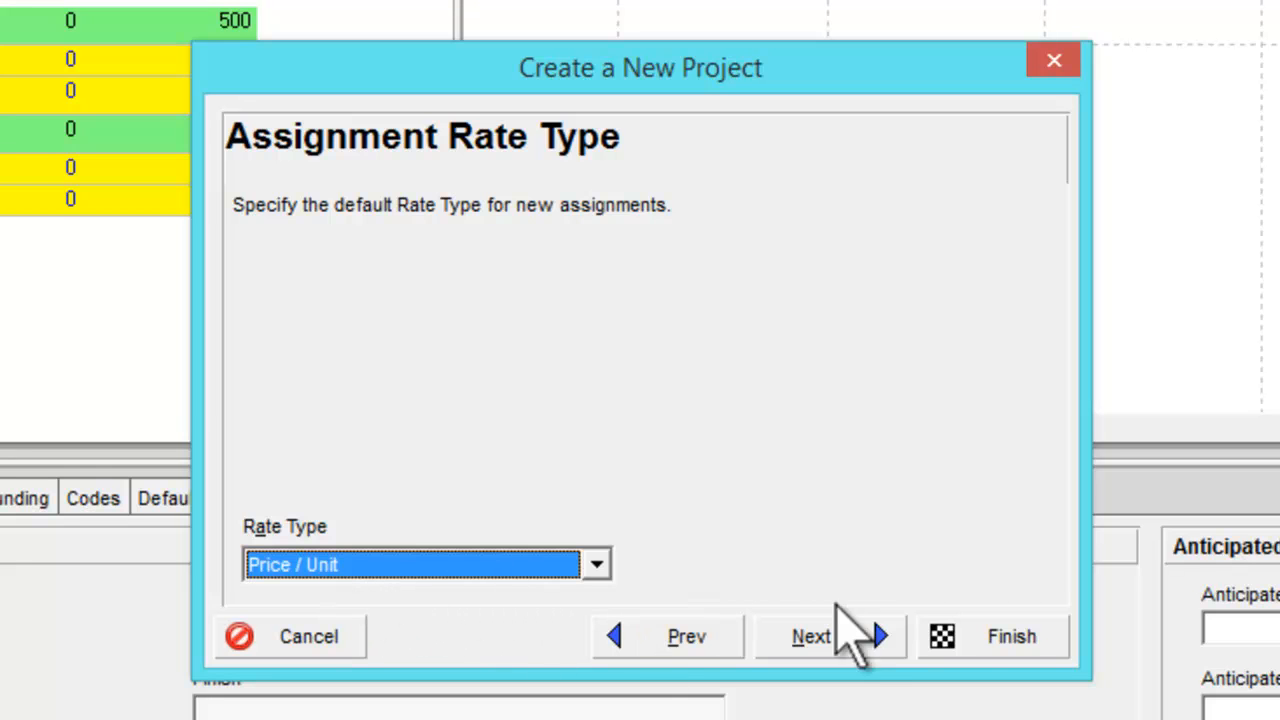
{"action": "left_click", "coordinate": [843, 637]}
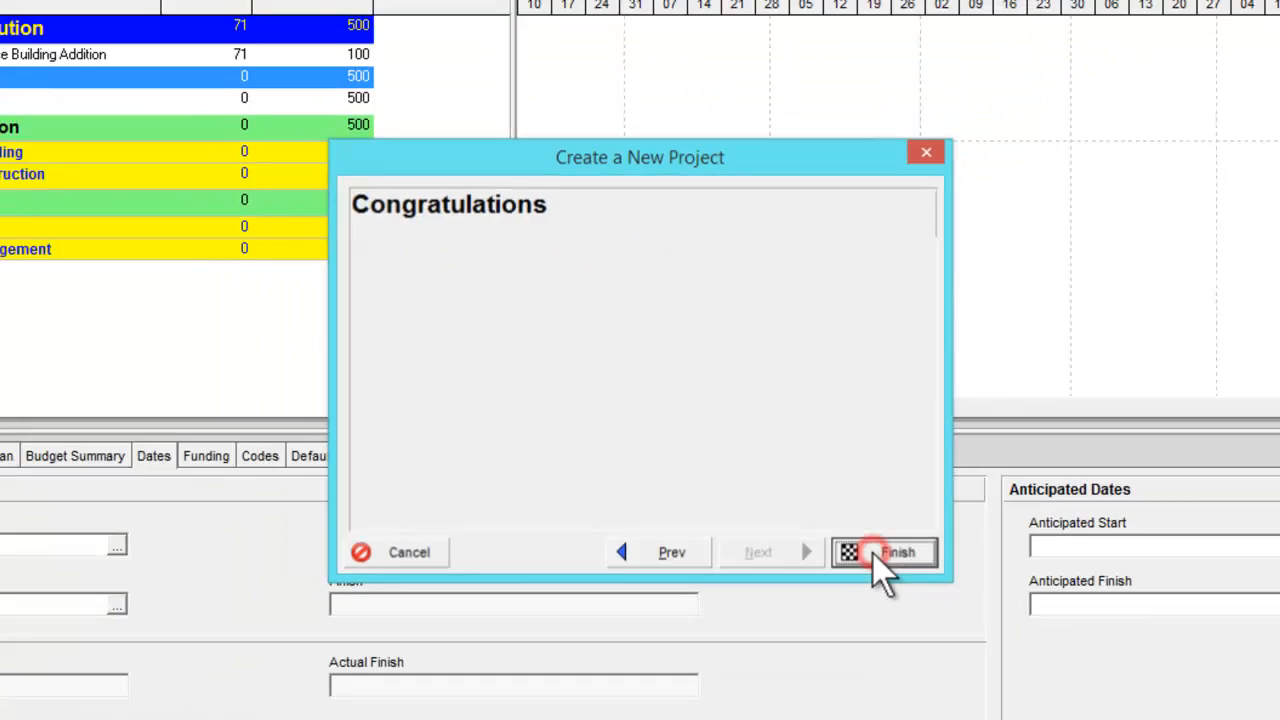
{"action": "left_click", "coordinate": [990, 638]}
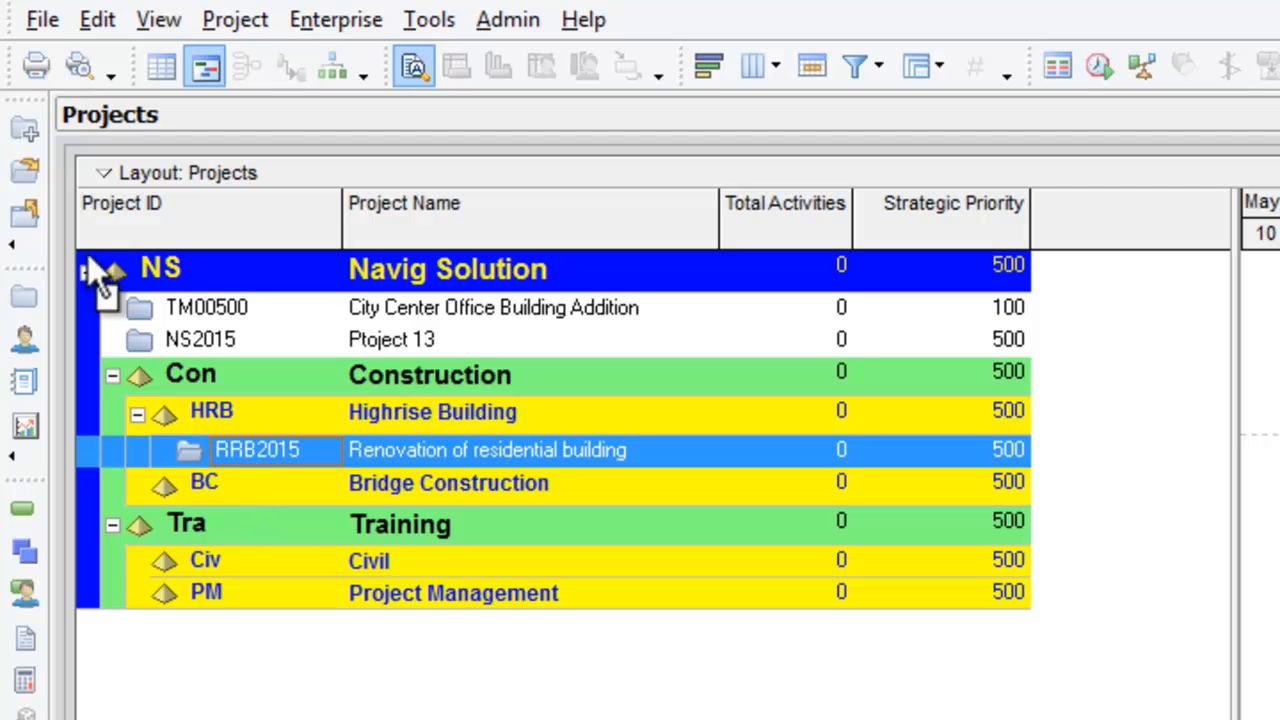
- Close all open projects and confirm
{"action": "left_click", "coordinate": [55, 20]}
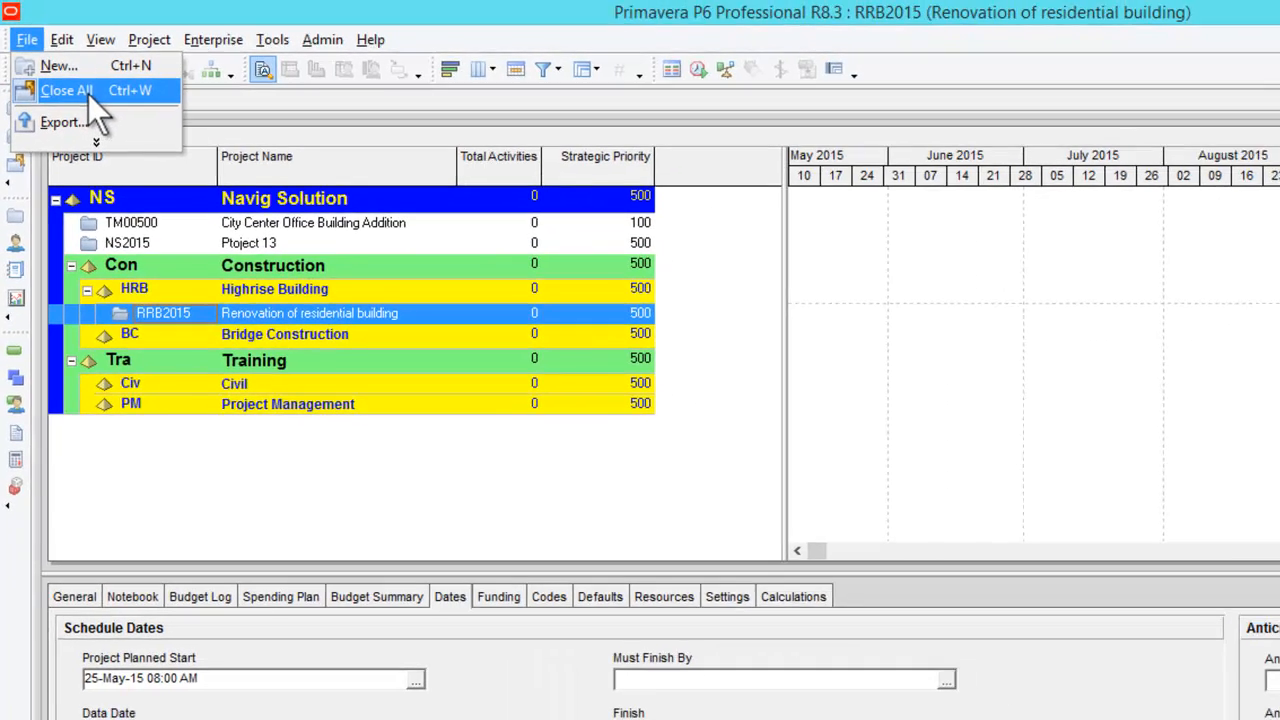
{"action": "left_click", "coordinate": [136, 100]}
{"action": "left_click", "coordinate": [837, 551]}
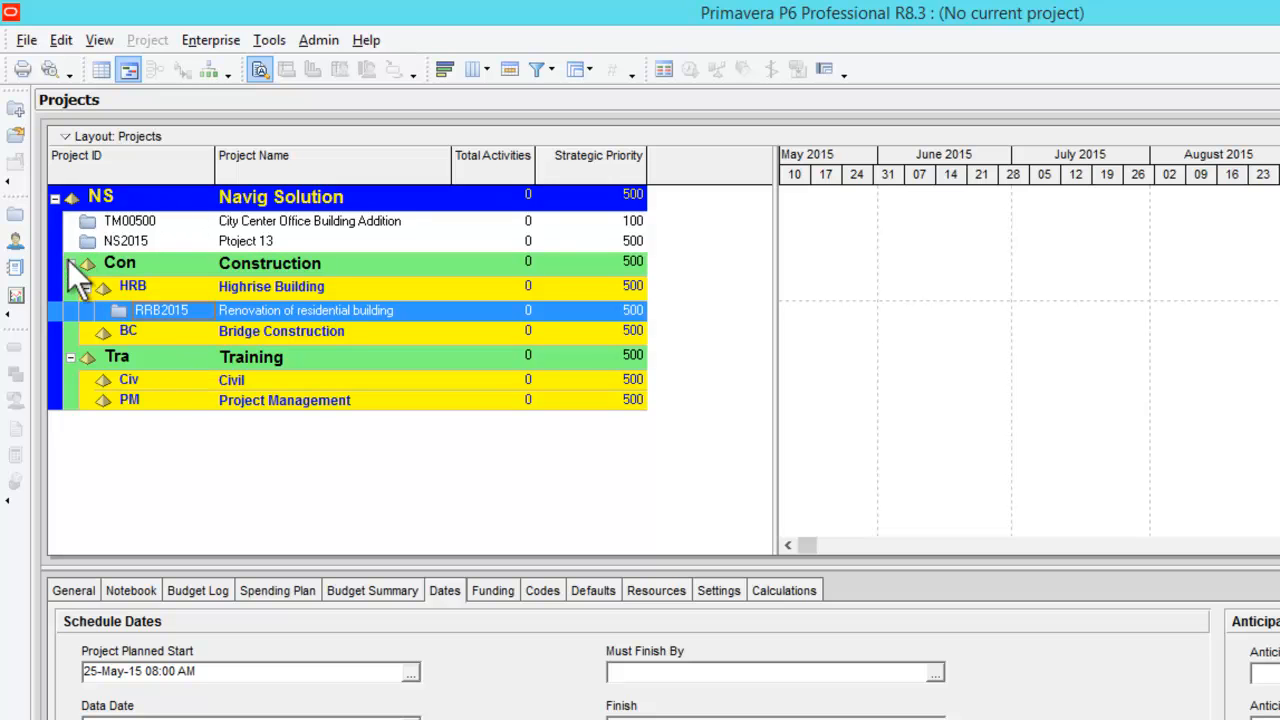
- Open the RRB2015 project under Highrise Building and switch to its WBS view
{"action": "right_click", "coordinate": [247, 311]}
{"action": "left_click", "coordinate": [301, 321]}
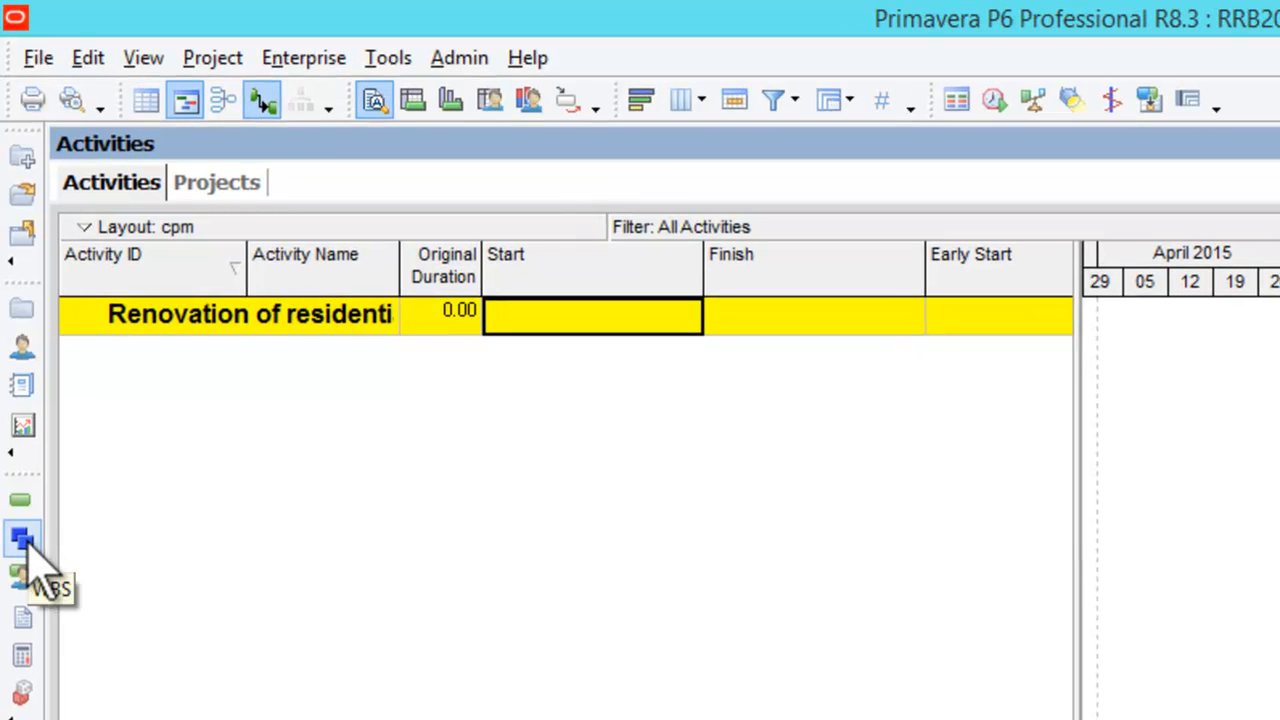
{"action": "left_click", "coordinate": [26, 545]}
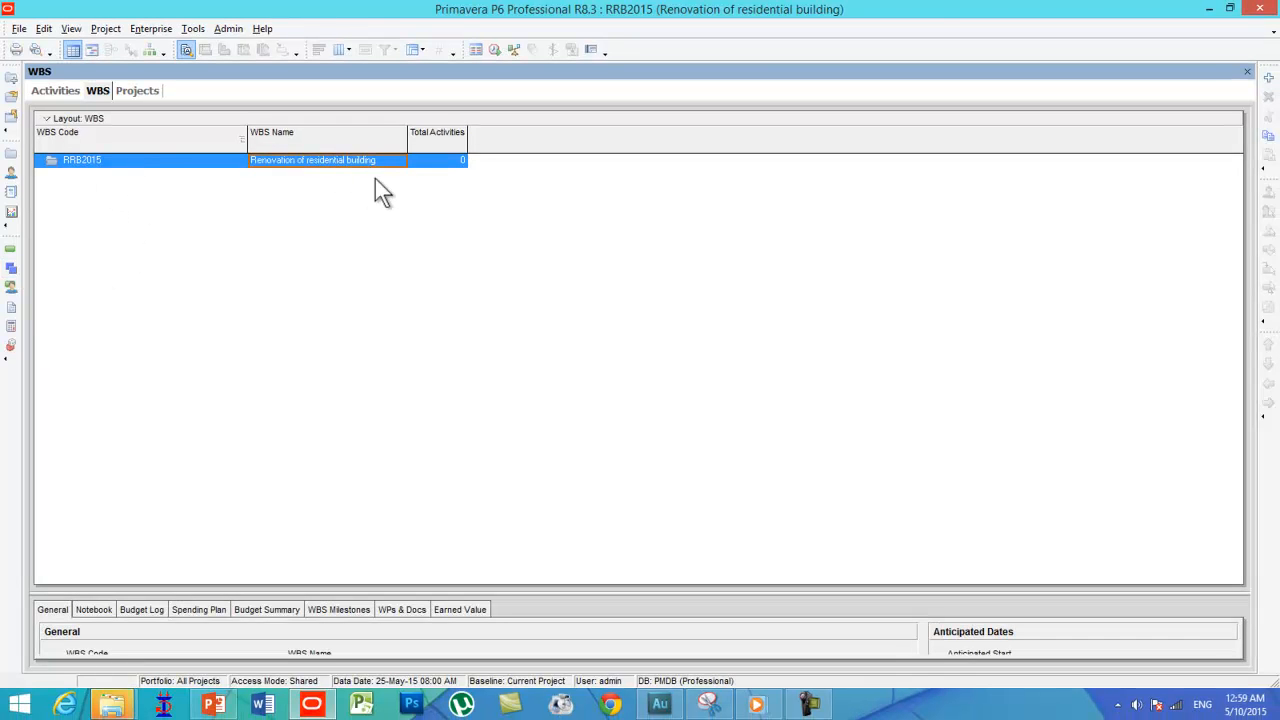
- Add a WBS element under the RRB2015 project and name it Exterior Renovation
{"action": "left_click", "coordinate": [1269, 79]}
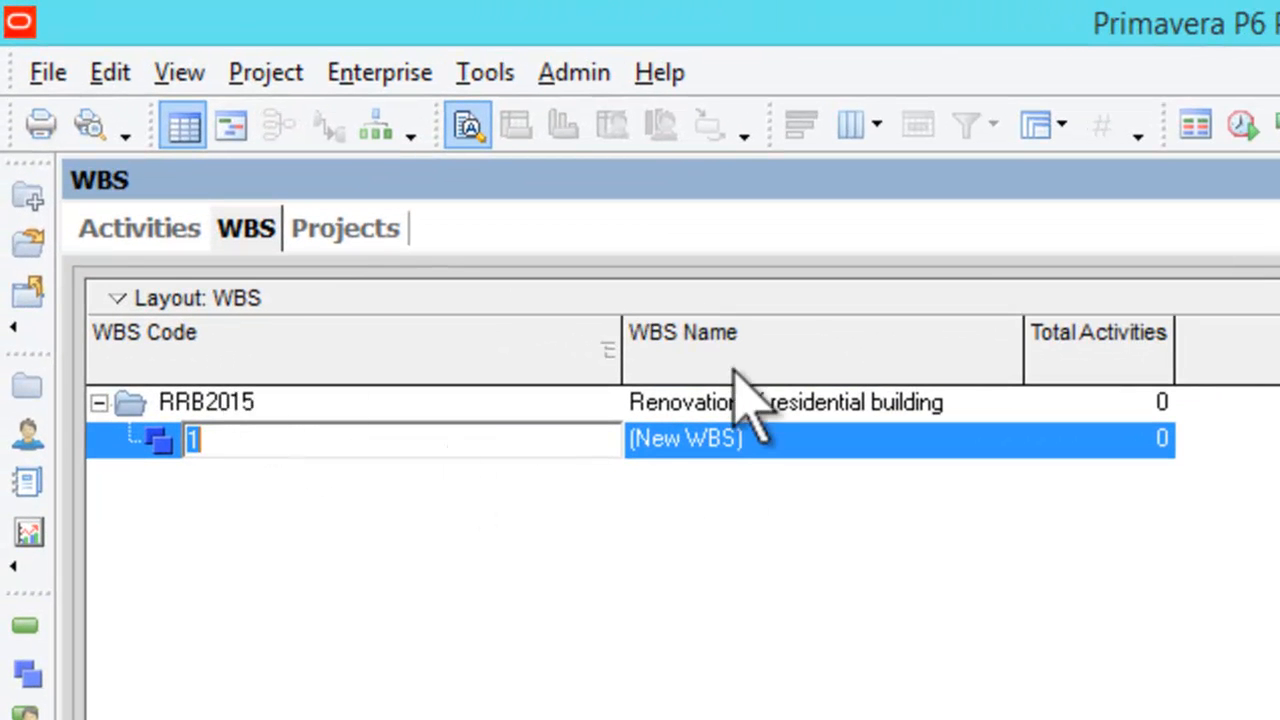
{"action": "left_click", "coordinate": [808, 441]}
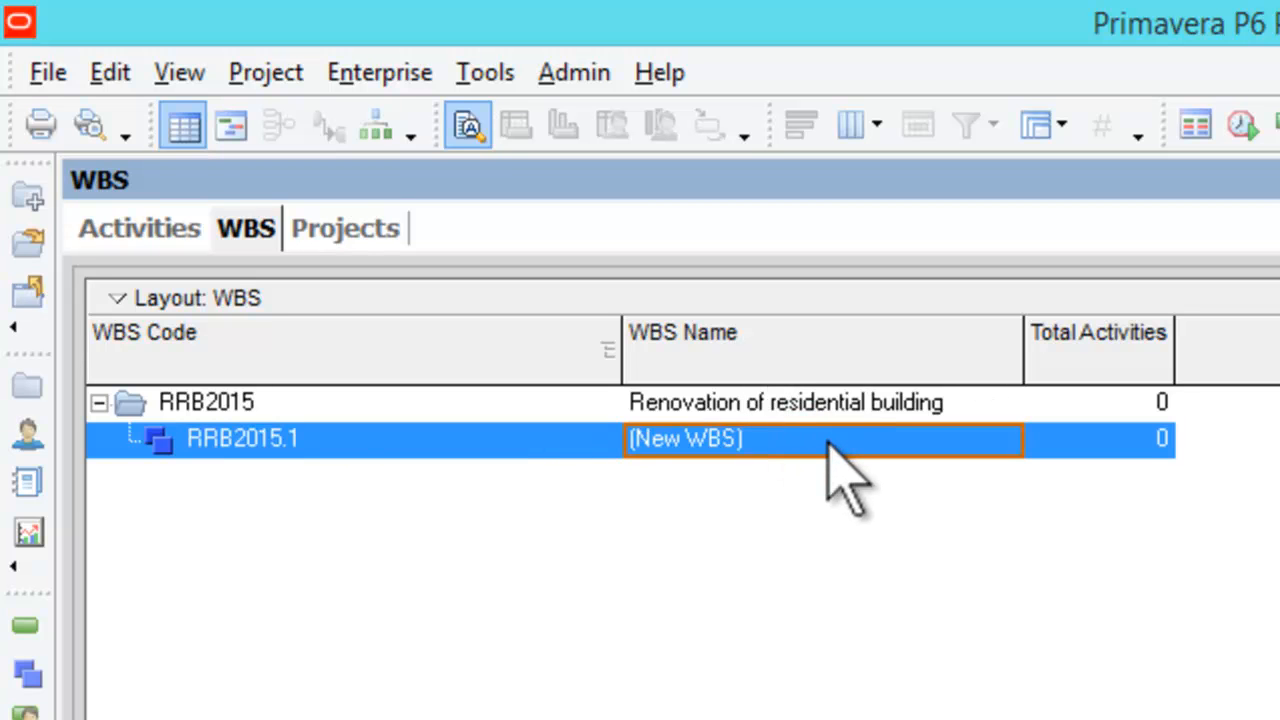
{"action": "type", "text": "Exterior"}
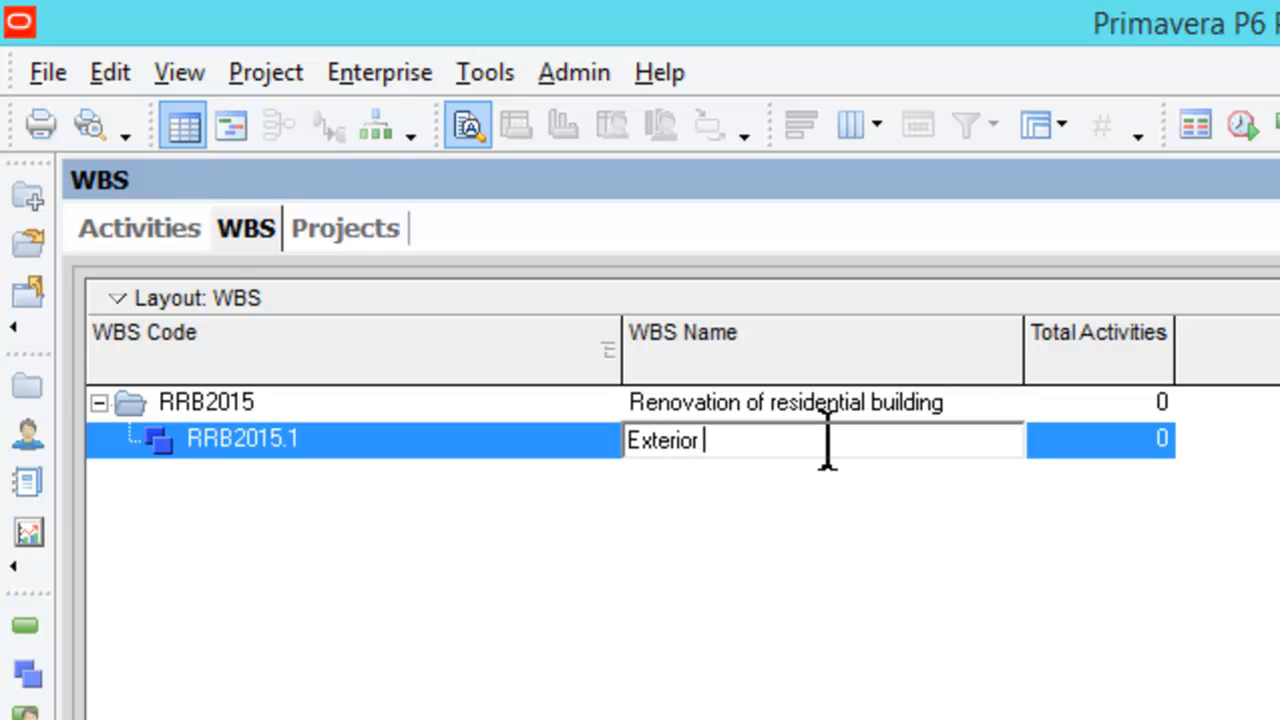
{"action": "type", "text": " Renovation"}
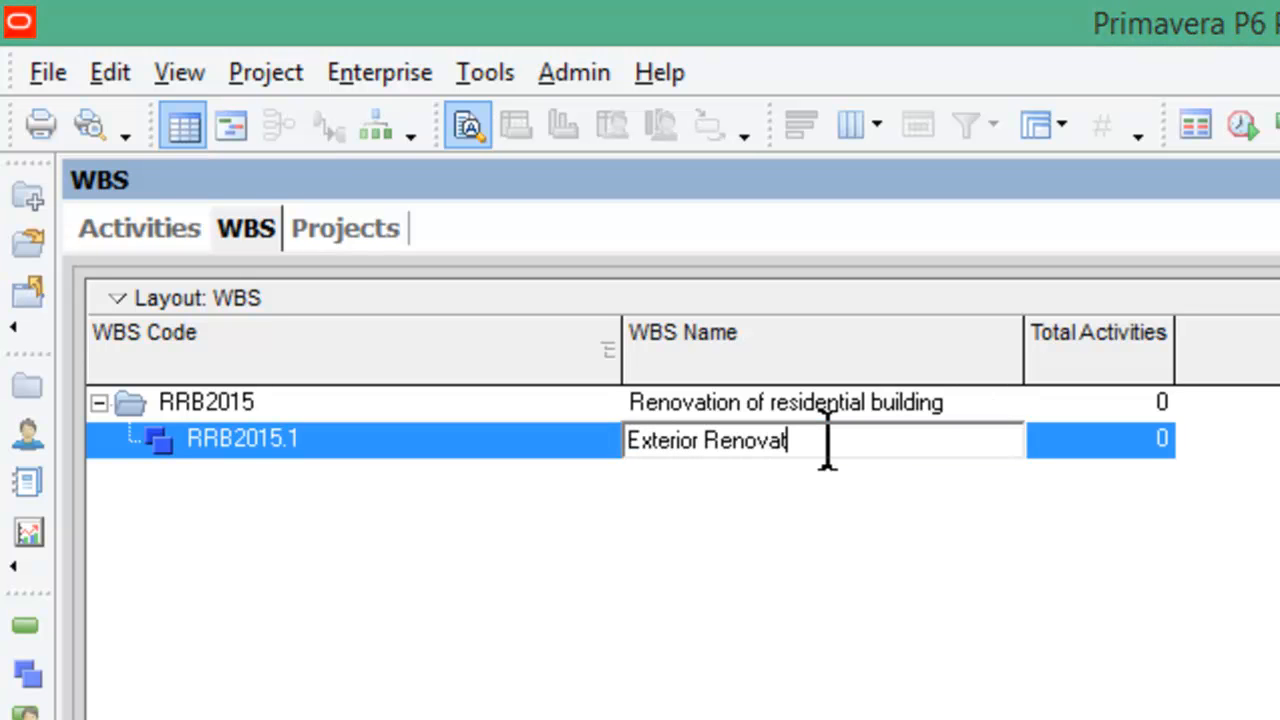
{"action": "key", "text": "Return"}
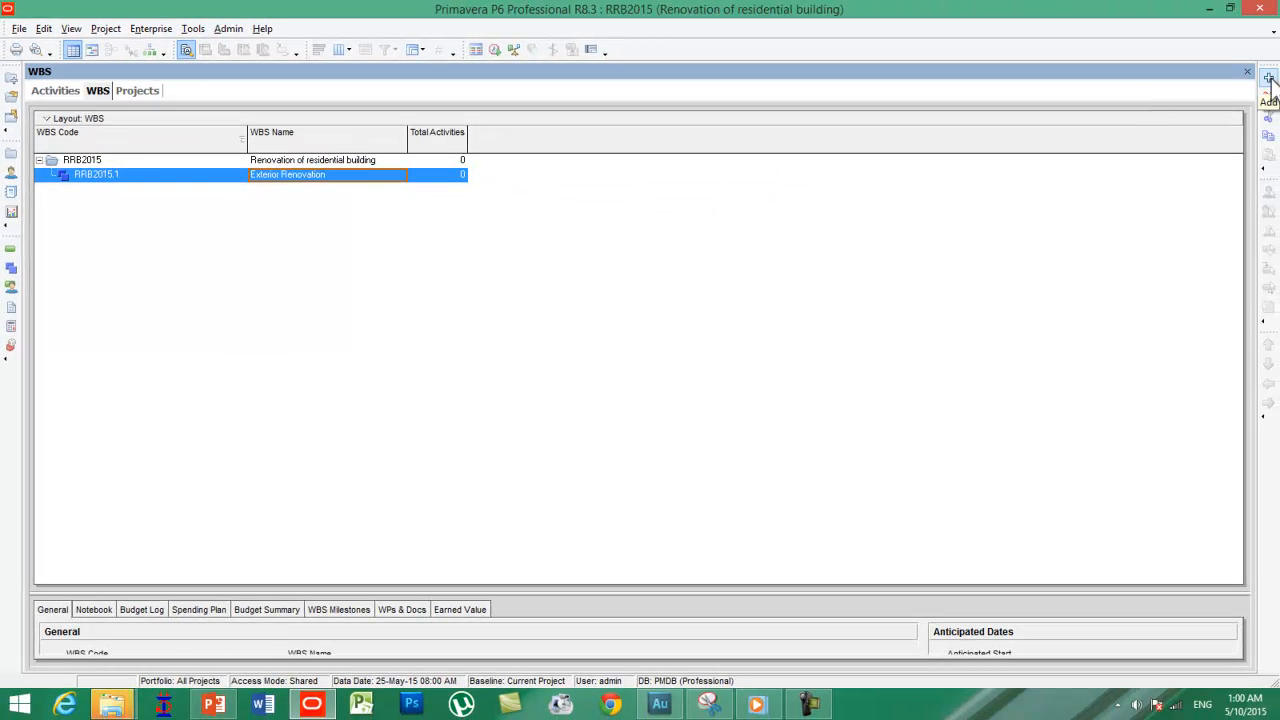
- Add a second WBS element at the same level as Exterior Renovation and name it Interior Renovation
{"action": "left_click", "coordinate": [1269, 78]}
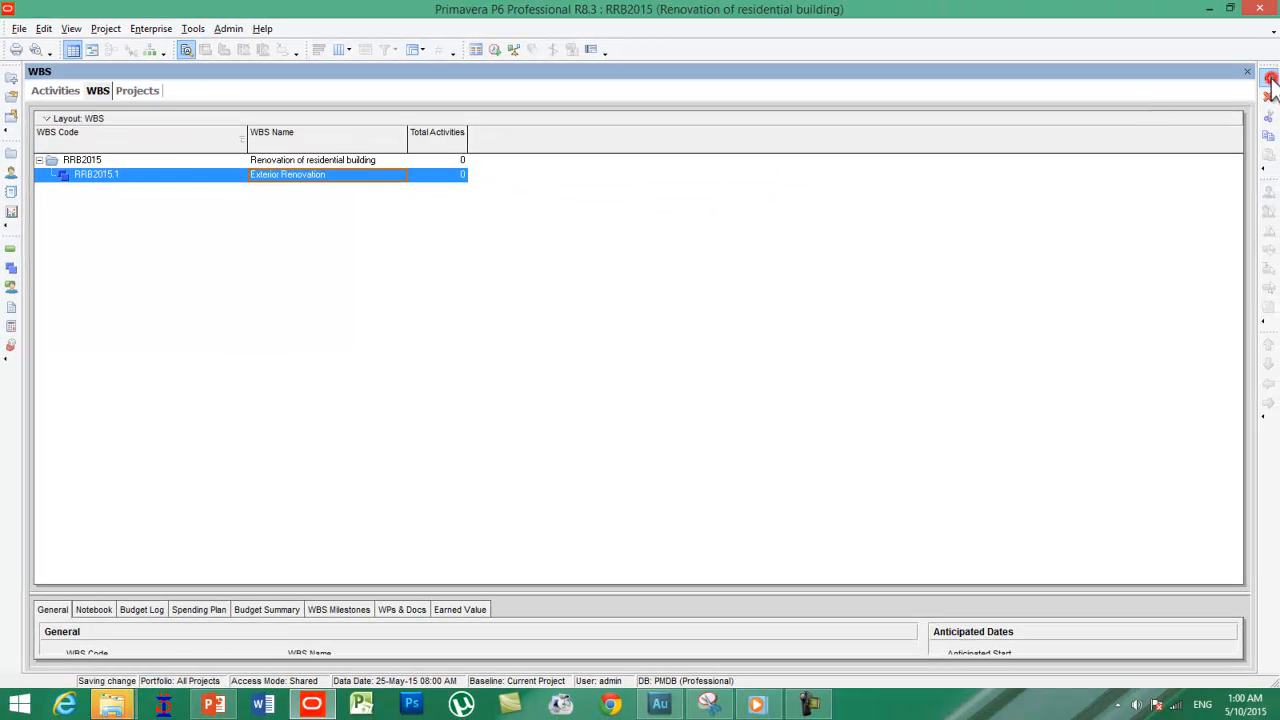
{"action": "left_click", "coordinate": [1268, 386]}
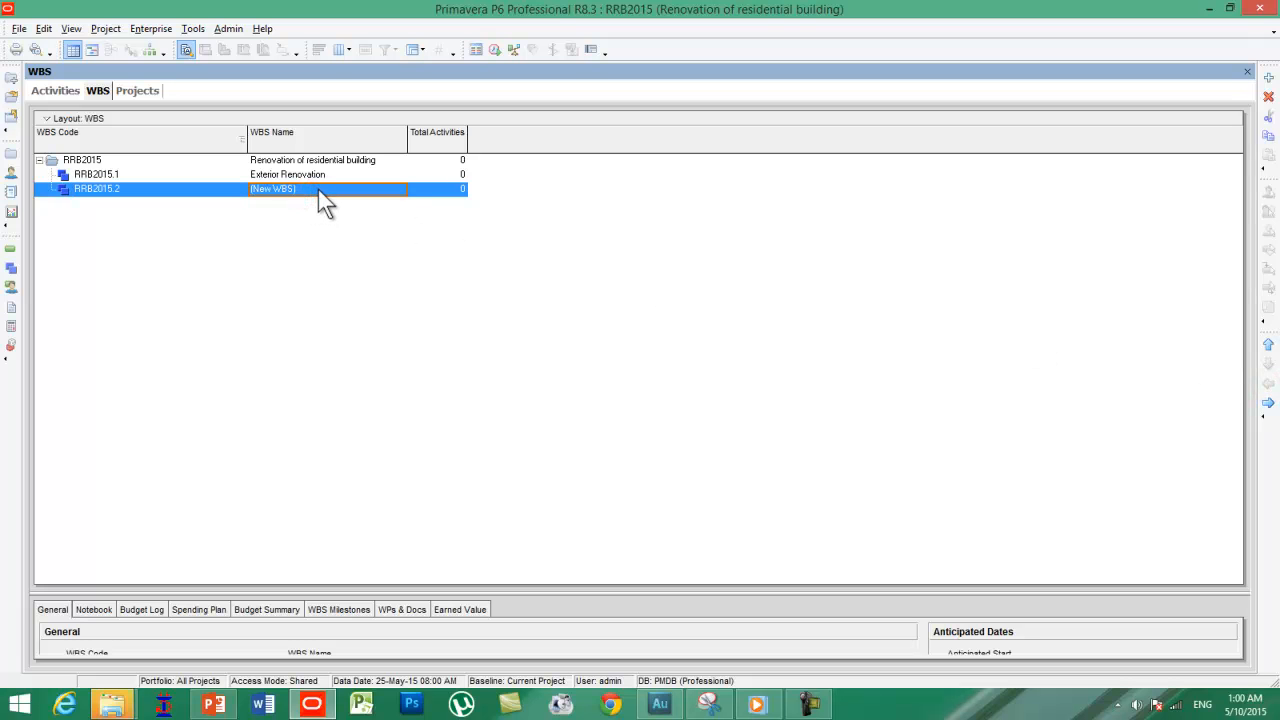
{"action": "type", "text": "Interior Renovation"}
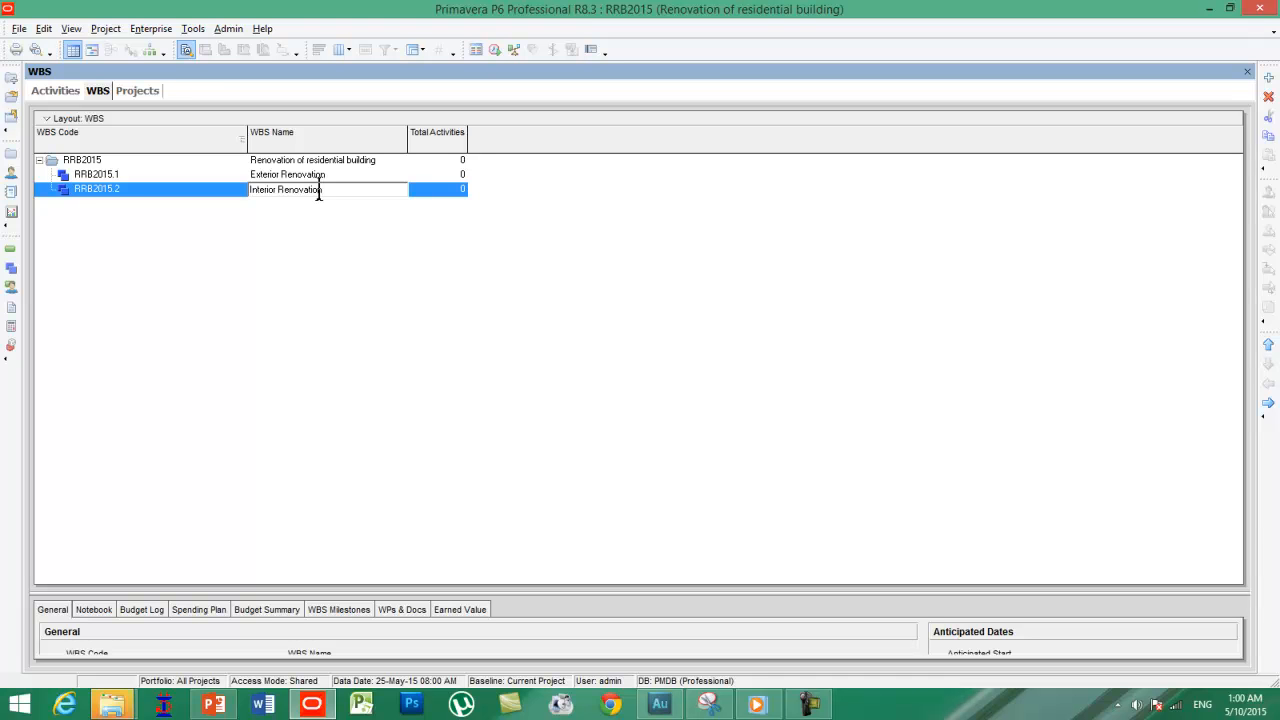
{"action": "key", "text": "Return"}
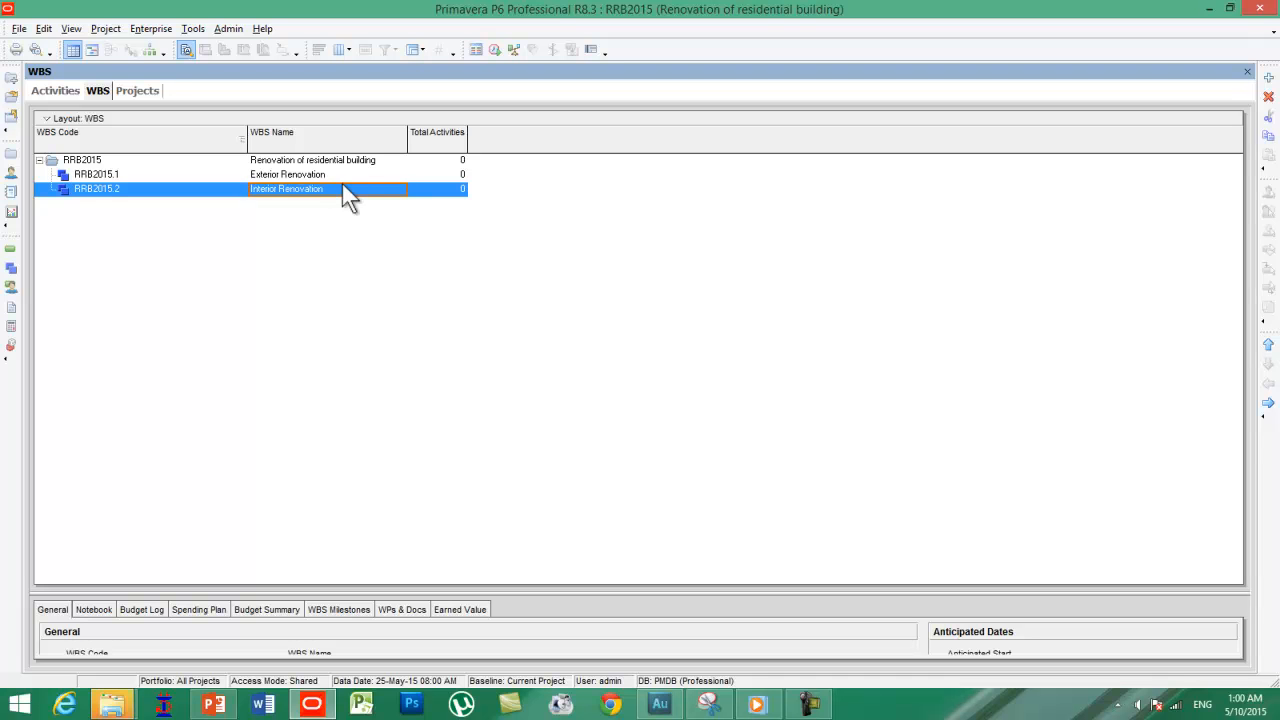
- Add two same-level WBS elements beneath Exterior Renovation and name them Landscaping and Painting
{"action": "left_click", "coordinate": [334, 175]}
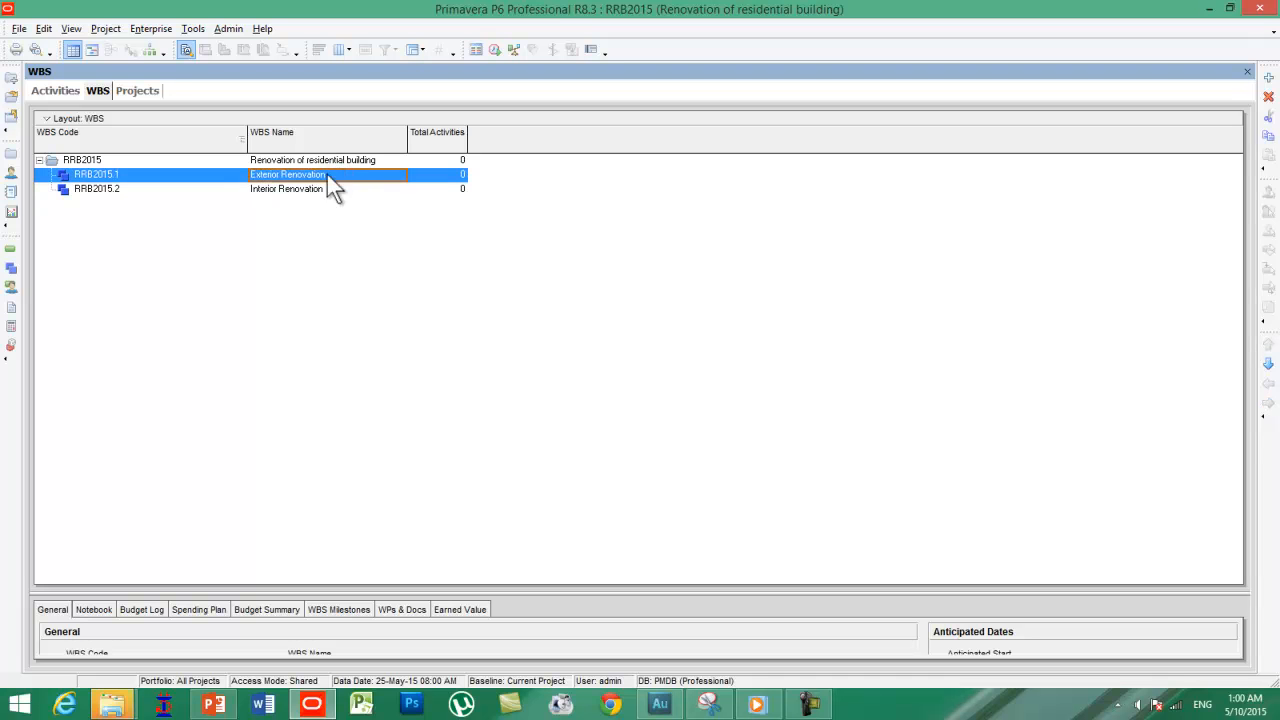
{"action": "left_click", "coordinate": [1268, 79]}
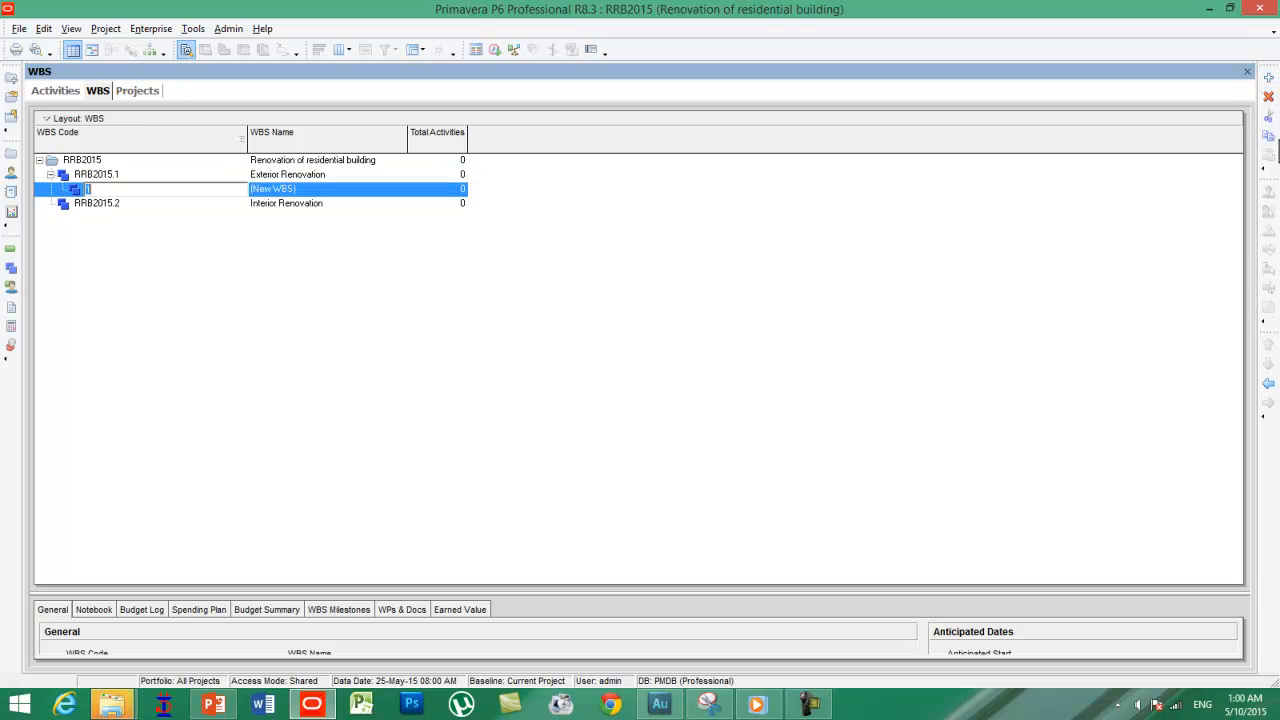
{"action": "left_click", "coordinate": [1268, 80]}
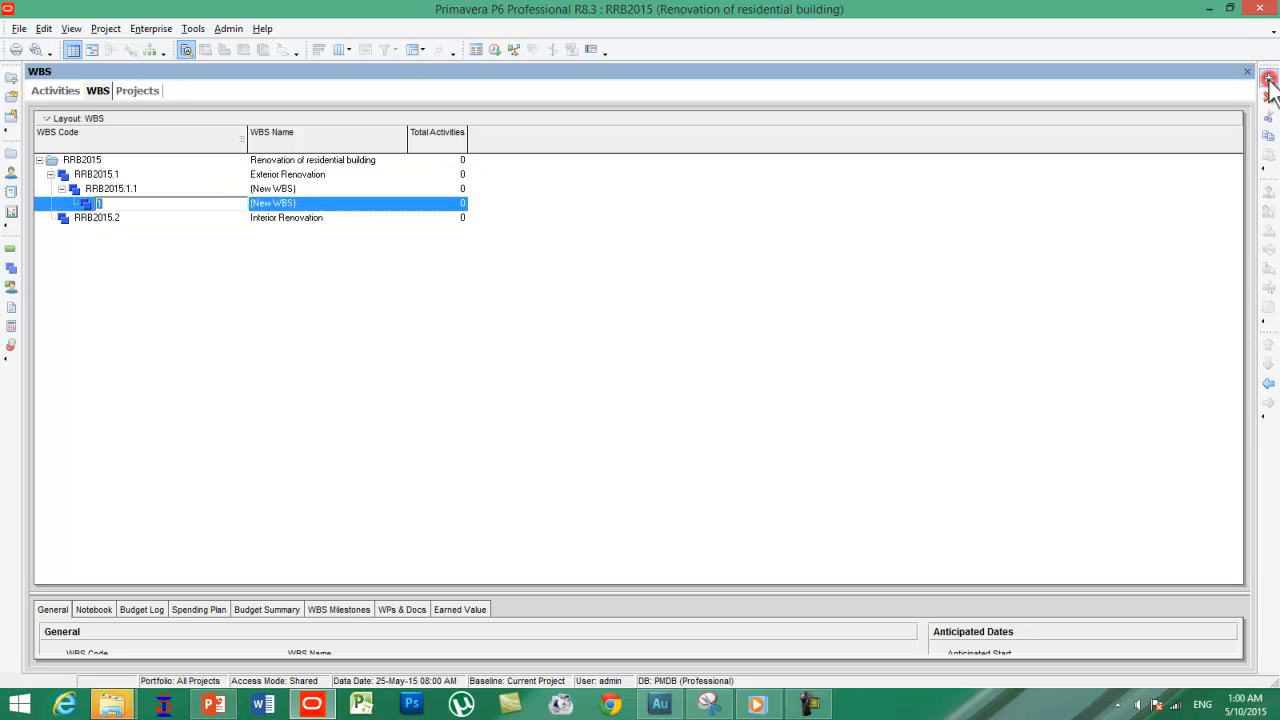
{"action": "left_click", "coordinate": [1267, 386]}
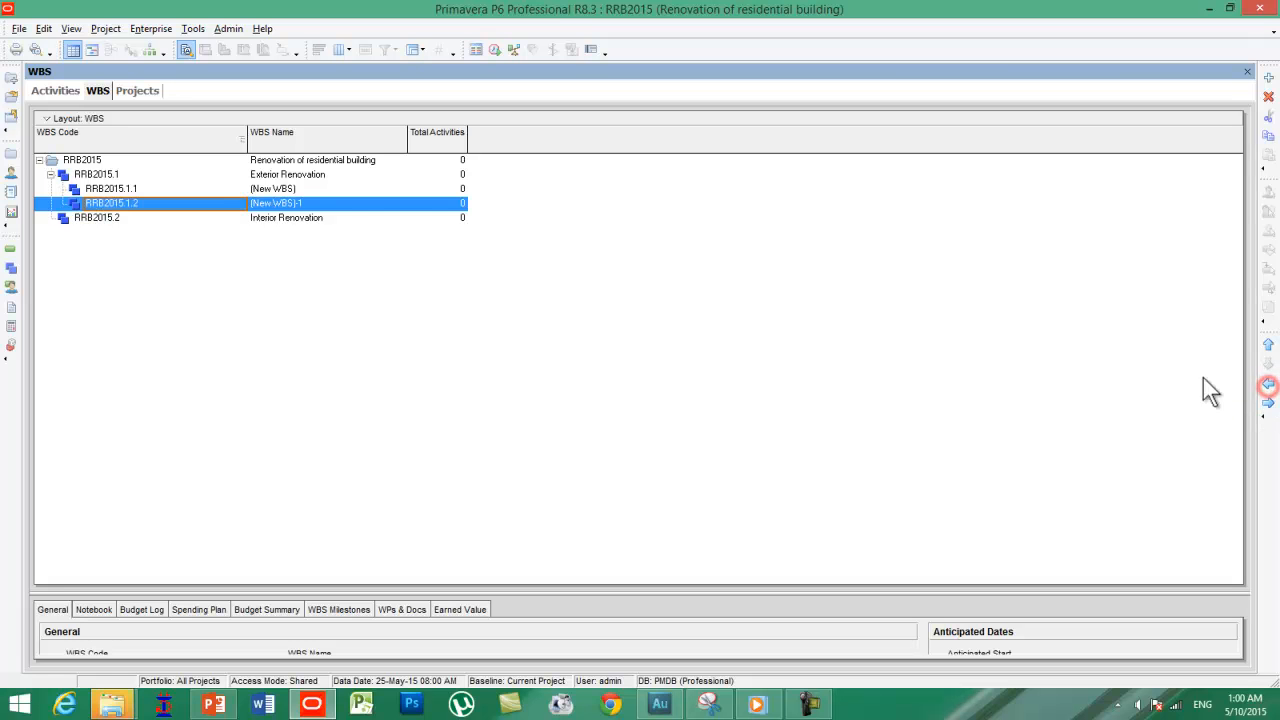
{"action": "left_click", "coordinate": [319, 186]}
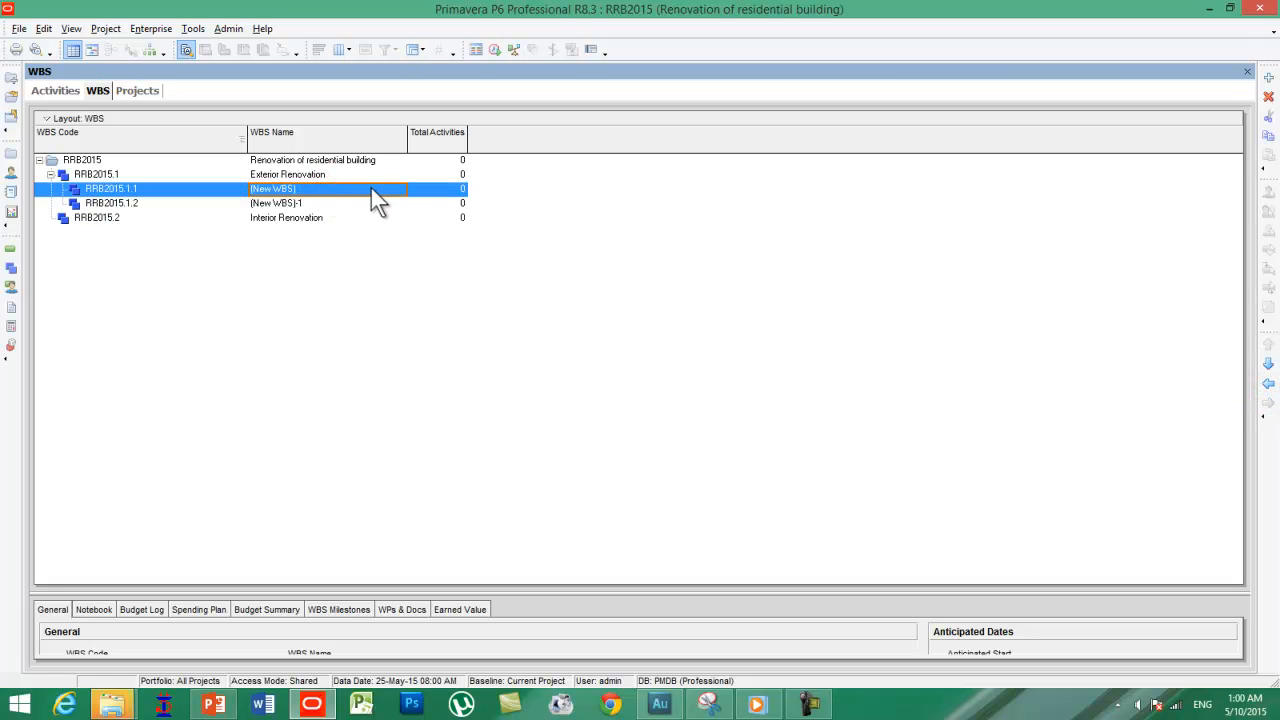
{"action": "type", "text": "Landscaping"}
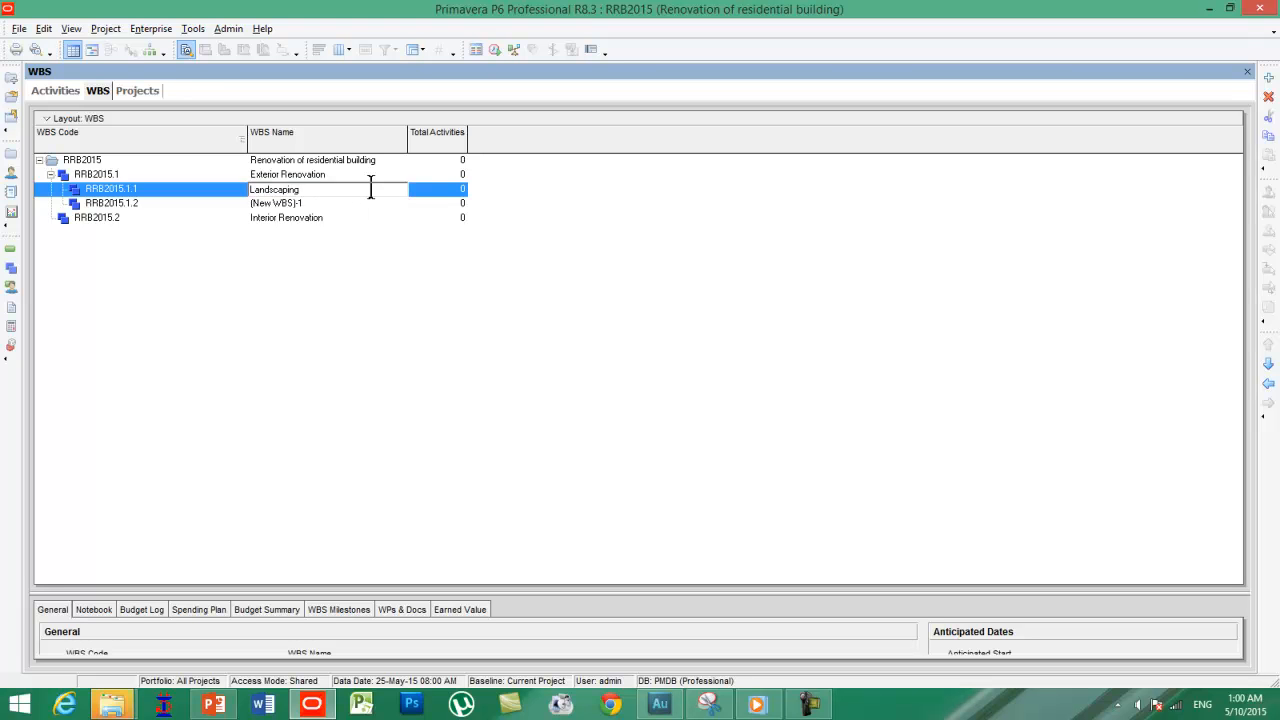
{"action": "left_click", "coordinate": [320, 203]}
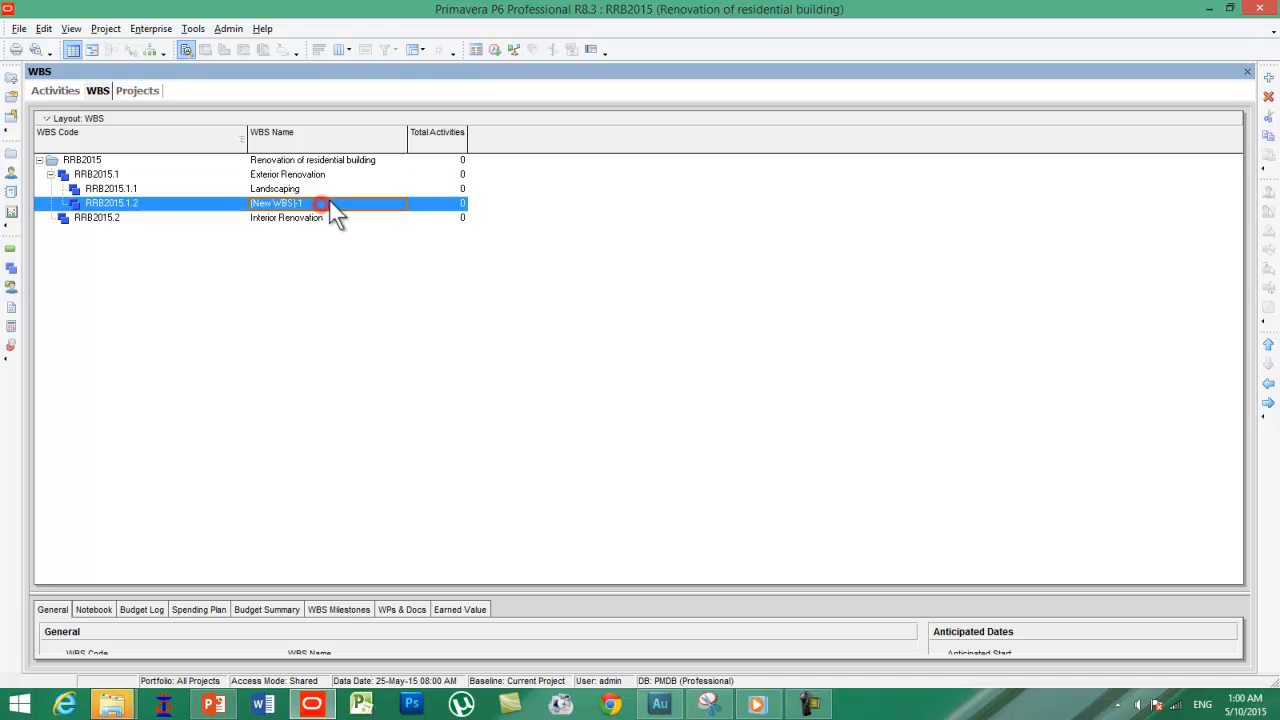
{"action": "type", "text": "Painting"}
- Add two same-level WBS elements beneath Interior Renovation and name them Flooring and Interior Decor
{"action": "left_click", "coordinate": [310, 217]}
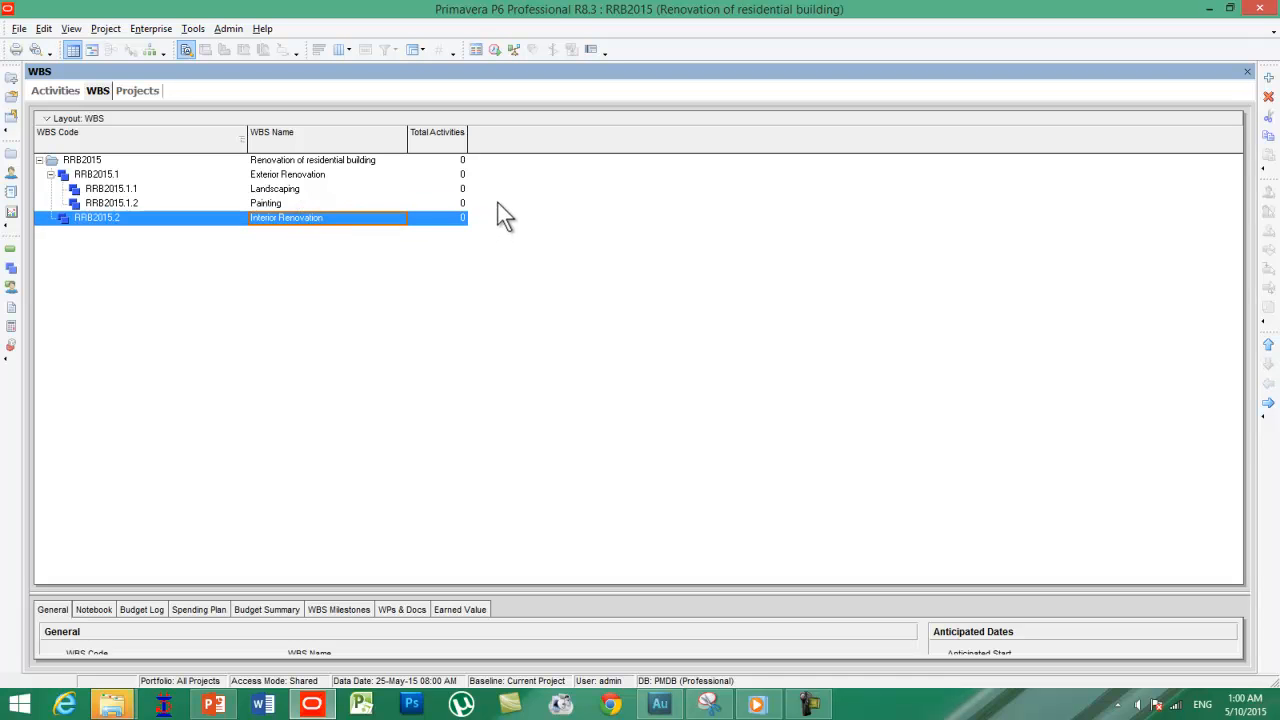
{"action": "left_click", "coordinate": [1268, 77]}
{"action": "left_click", "coordinate": [1268, 78]}
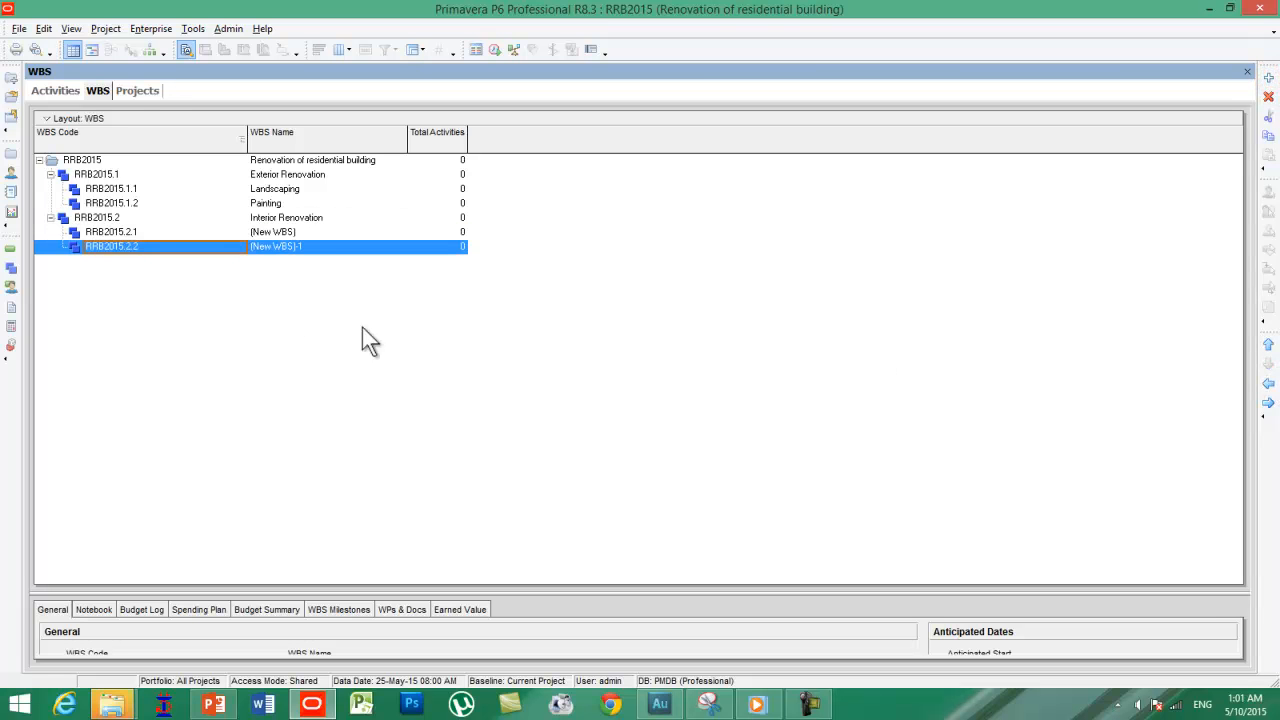
{"action": "left_click", "coordinate": [345, 232]}
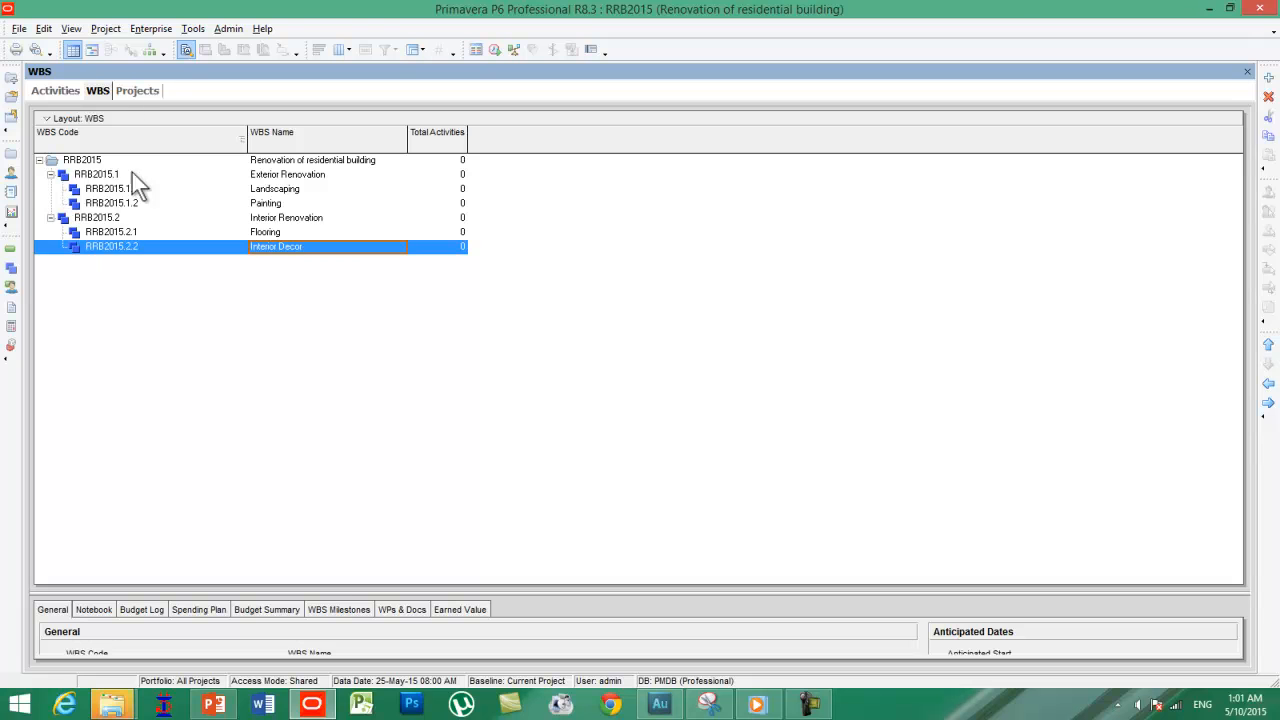
- Display the WBS as a hierarchy chart to check its branches and return to the table layout
{"action": "left_click", "coordinate": [149, 52]}
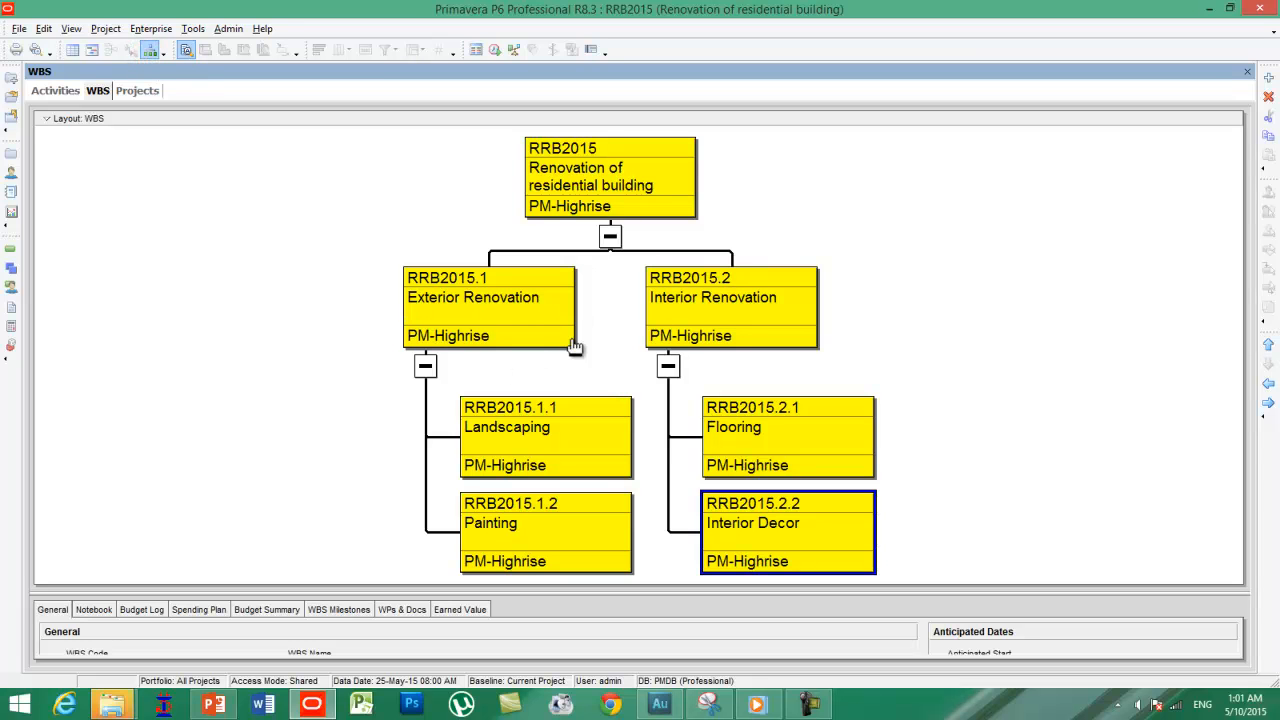
{"action": "left_click", "coordinate": [72, 52]}
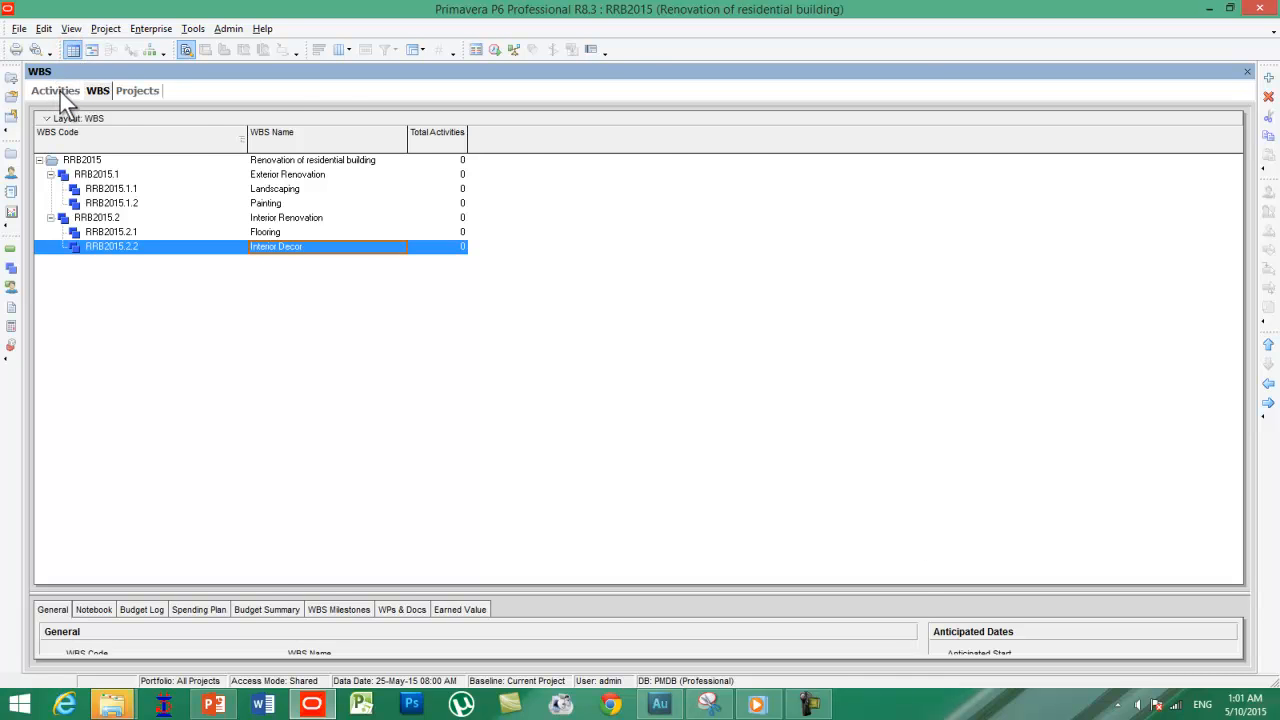
- Switch to the Activities view and reapply its WBS grouping, toggling ID / Code on and back off so bands show only Name / Description
{"action": "left_click", "coordinate": [59, 90]}
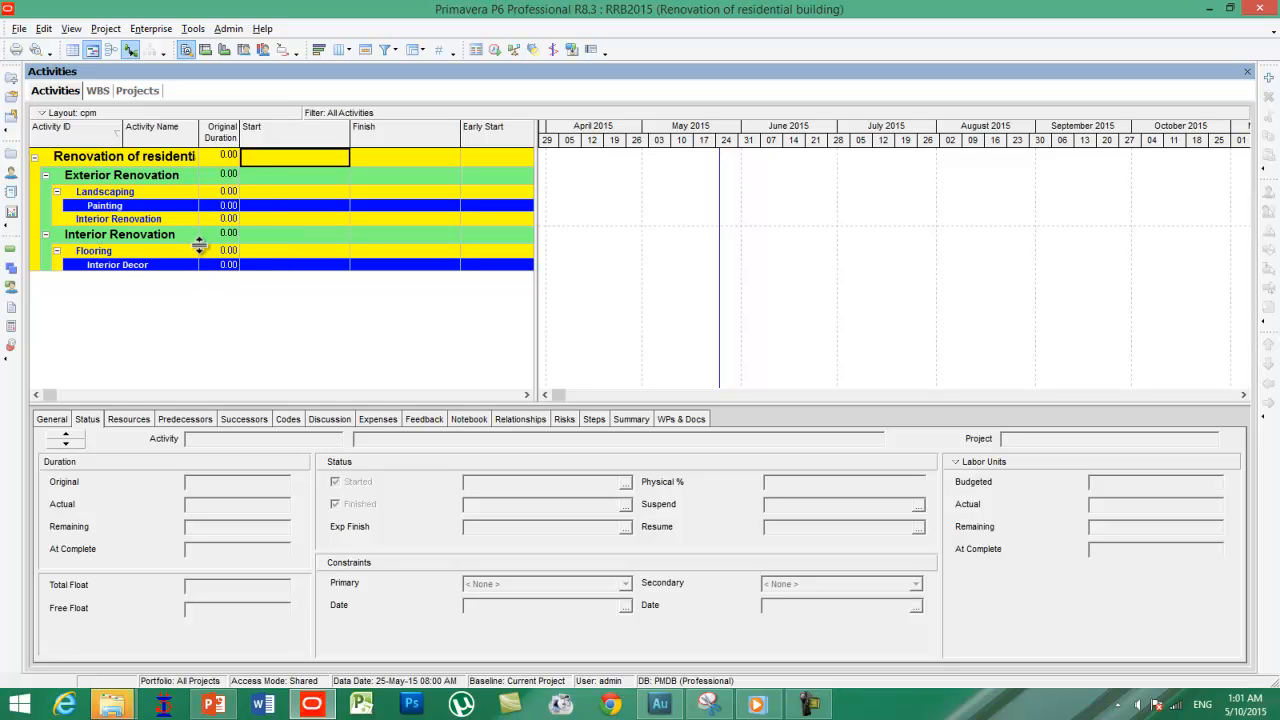
{"action": "right_click", "coordinate": [177, 296]}
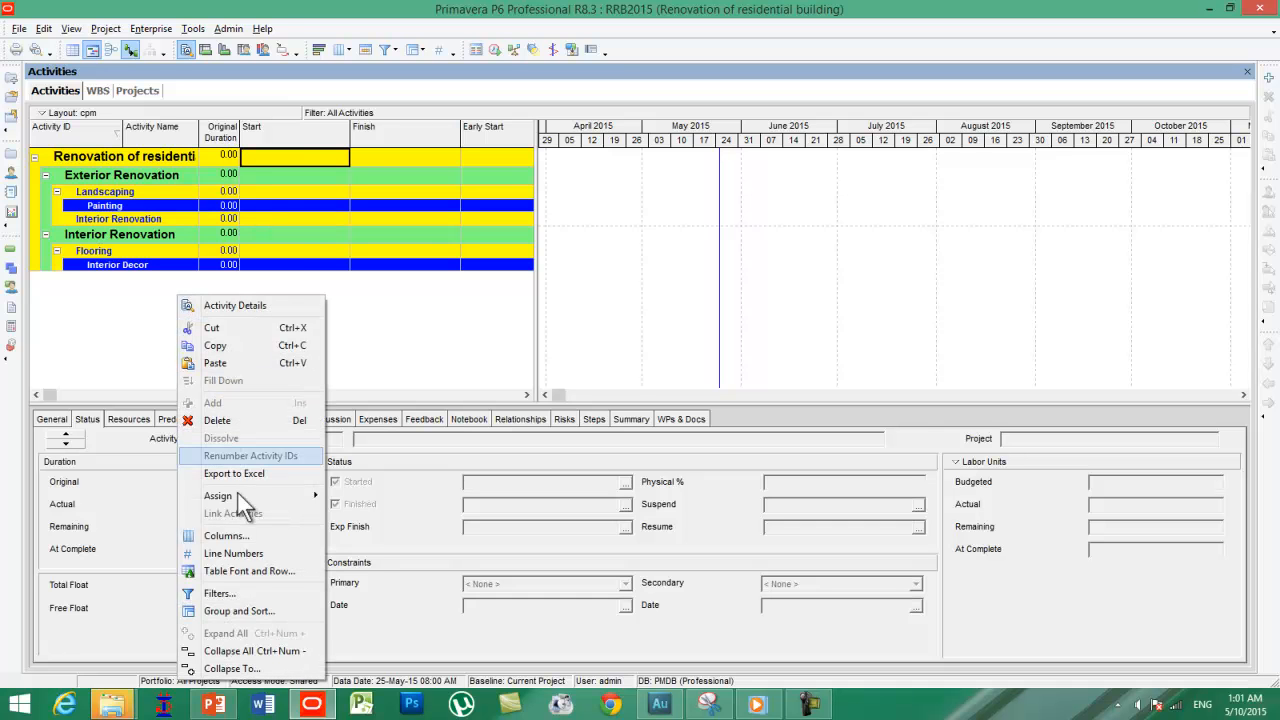
{"action": "left_click", "coordinate": [252, 612]}
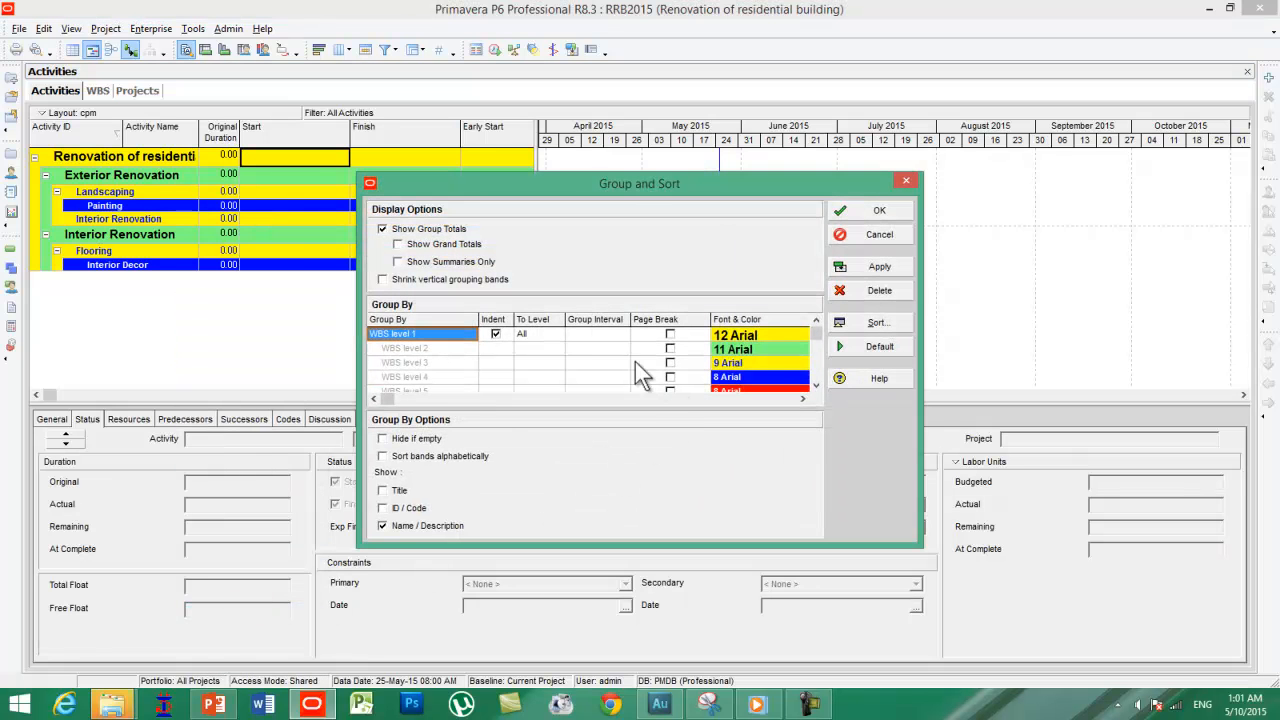
{"action": "left_click", "coordinate": [382, 508]}
{"action": "left_click", "coordinate": [382, 525]}
{"action": "left_click", "coordinate": [878, 267]}
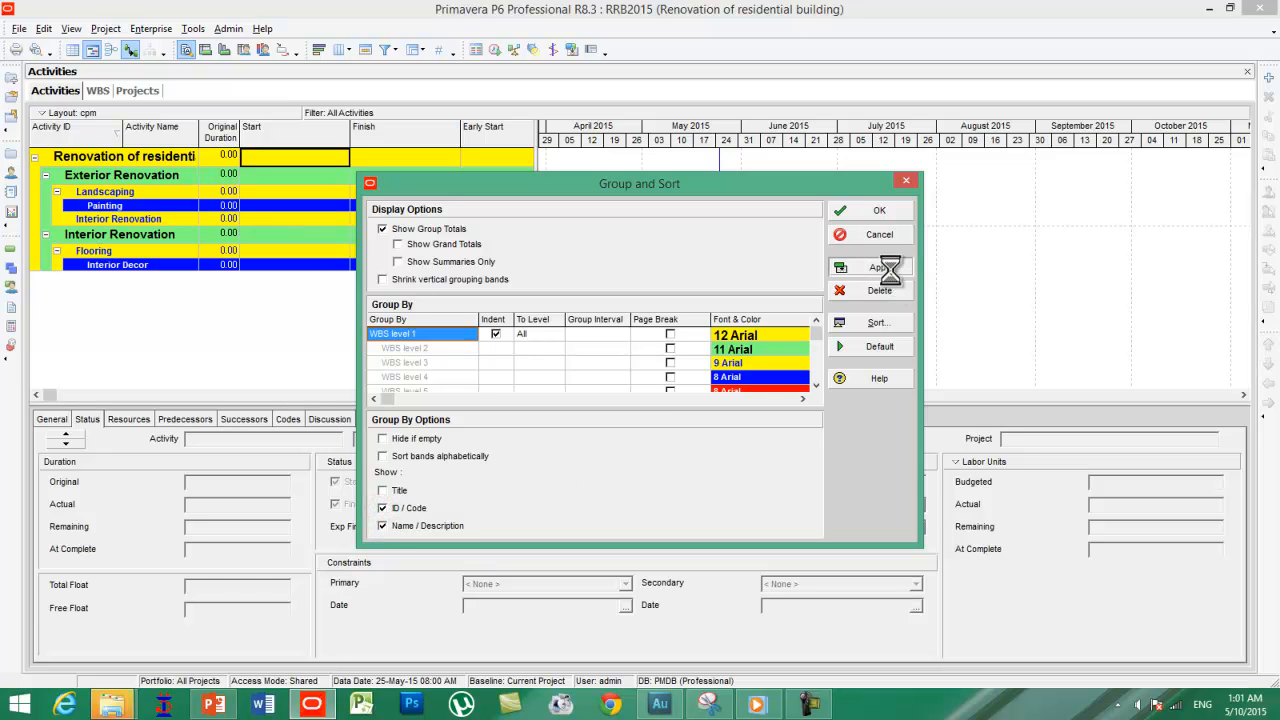
{"action": "left_click", "coordinate": [382, 508]}
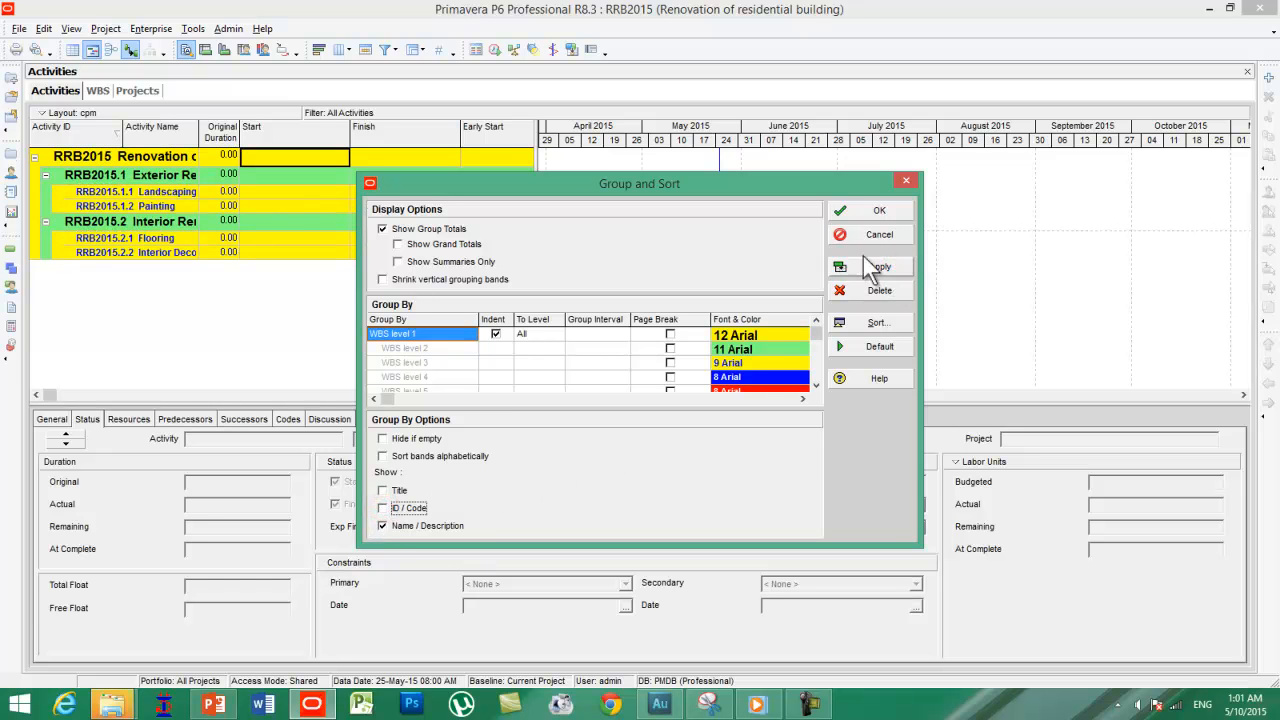
{"action": "left_click", "coordinate": [872, 212]}
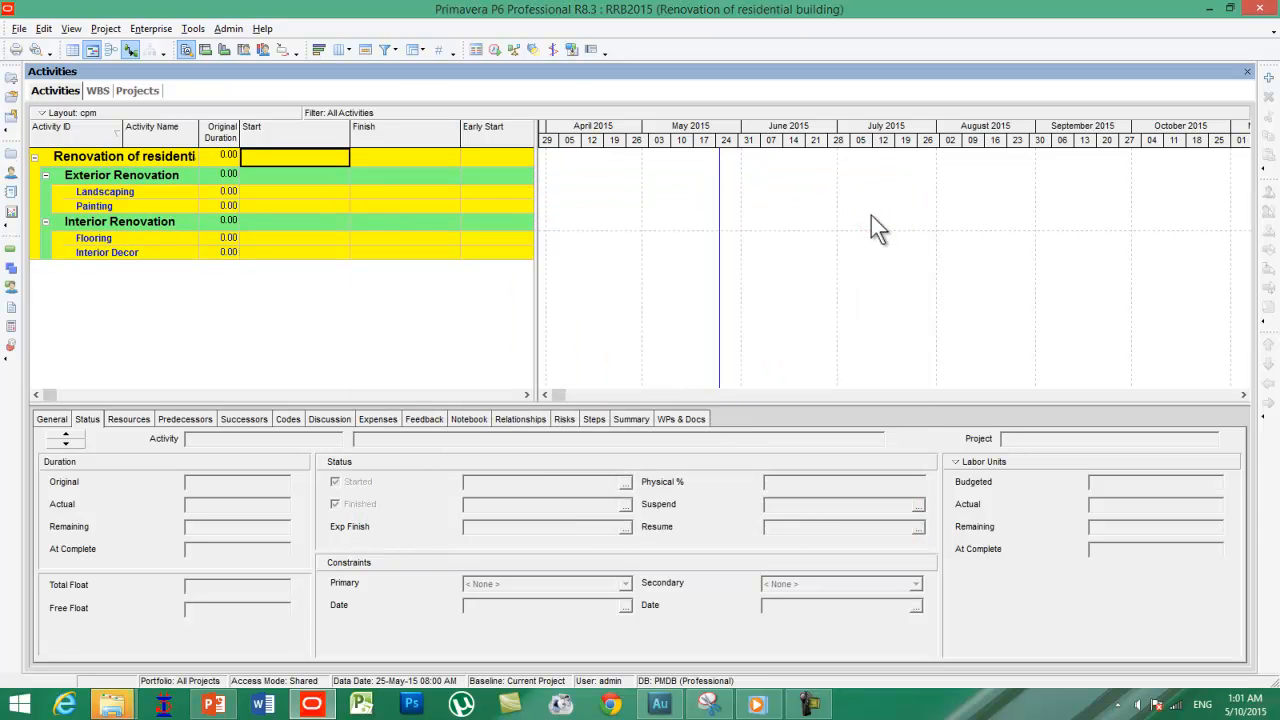
- Add three new activities under the Landscaping WBS element
{"action": "left_click", "coordinate": [140, 191]}
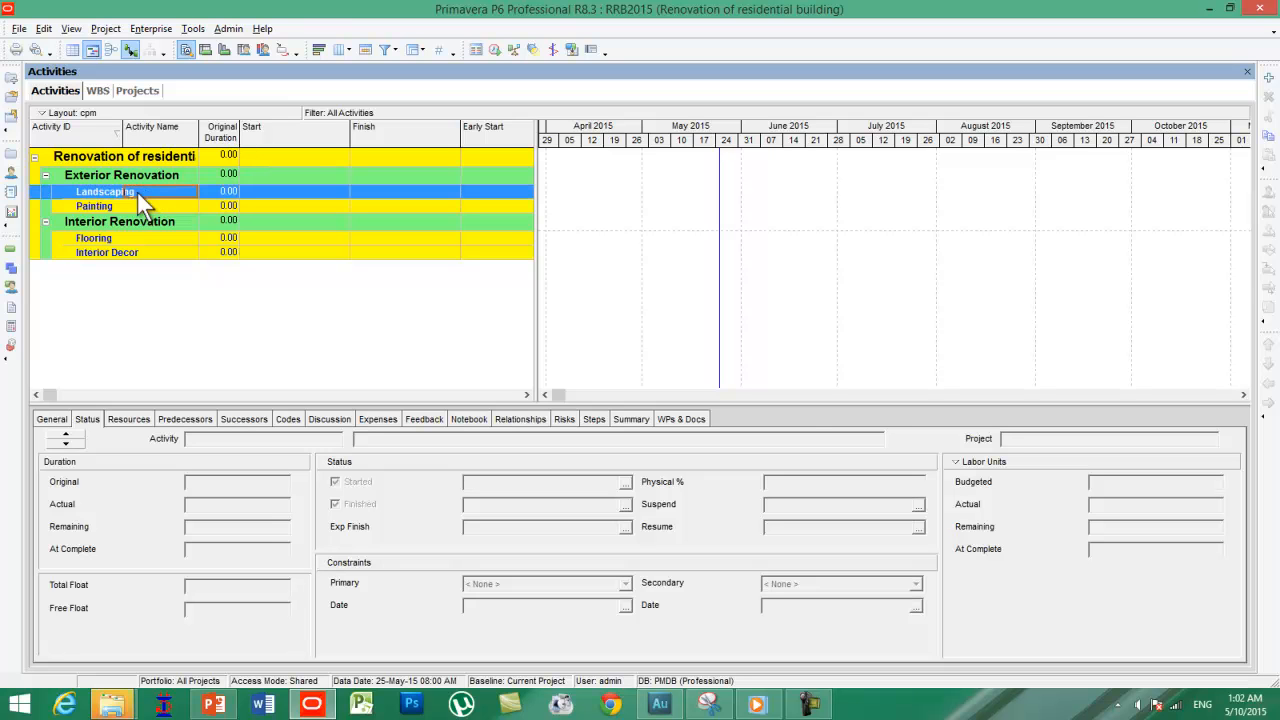
{"action": "left_click", "coordinate": [1269, 79]}
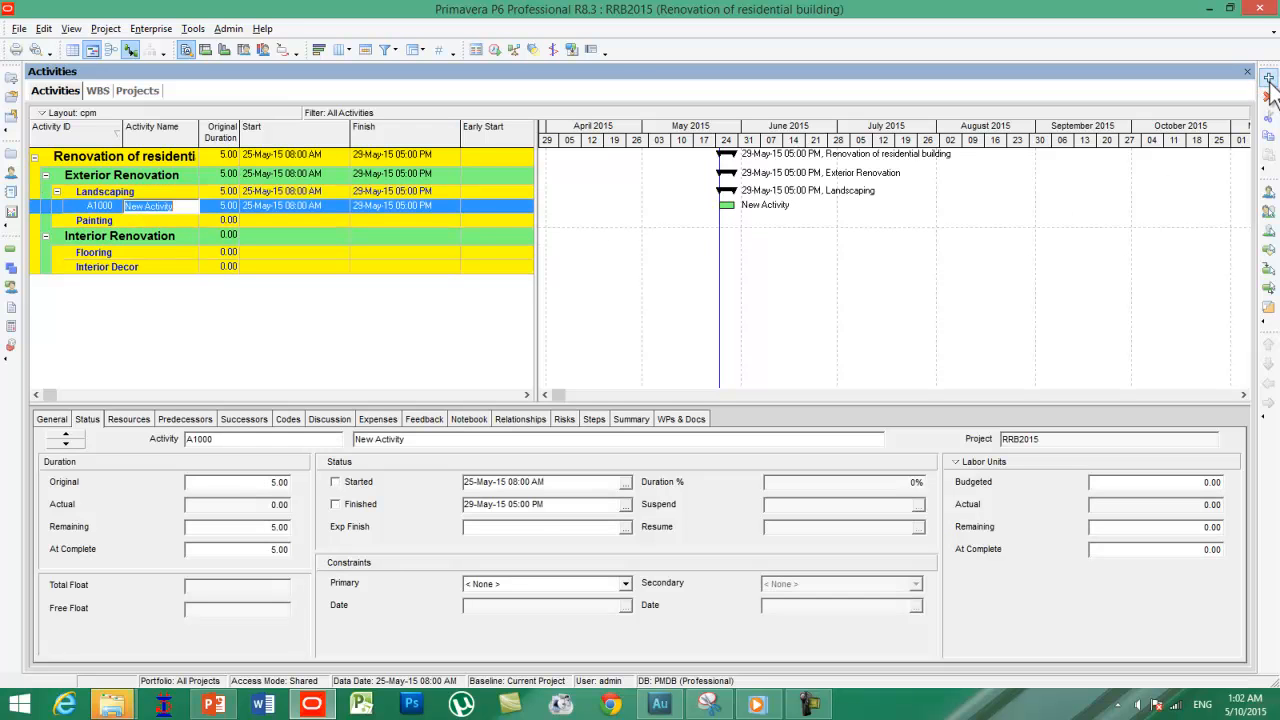
{"action": "left_click", "coordinate": [1269, 79]}
{"action": "left_click", "coordinate": [1269, 79]}
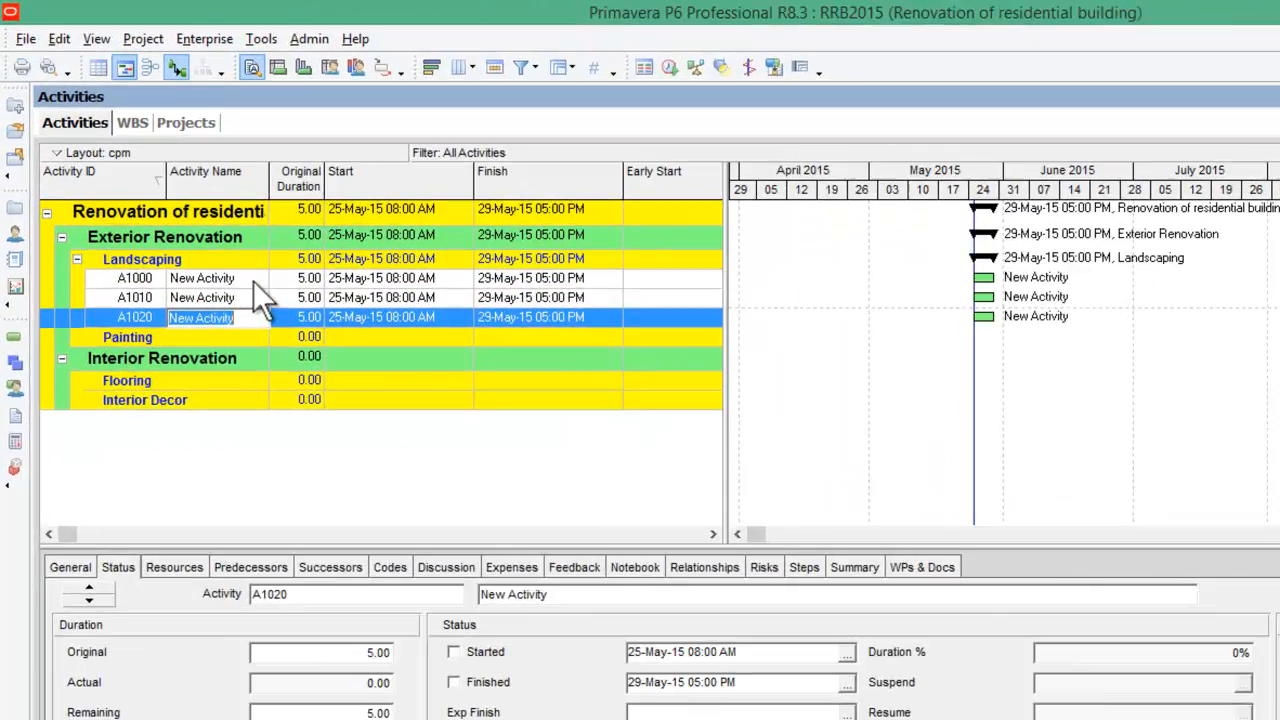
- Widen the Activity Name column and name the first Landscaping activity "level the land"
{"action": "left_click", "coordinate": [185, 205]}
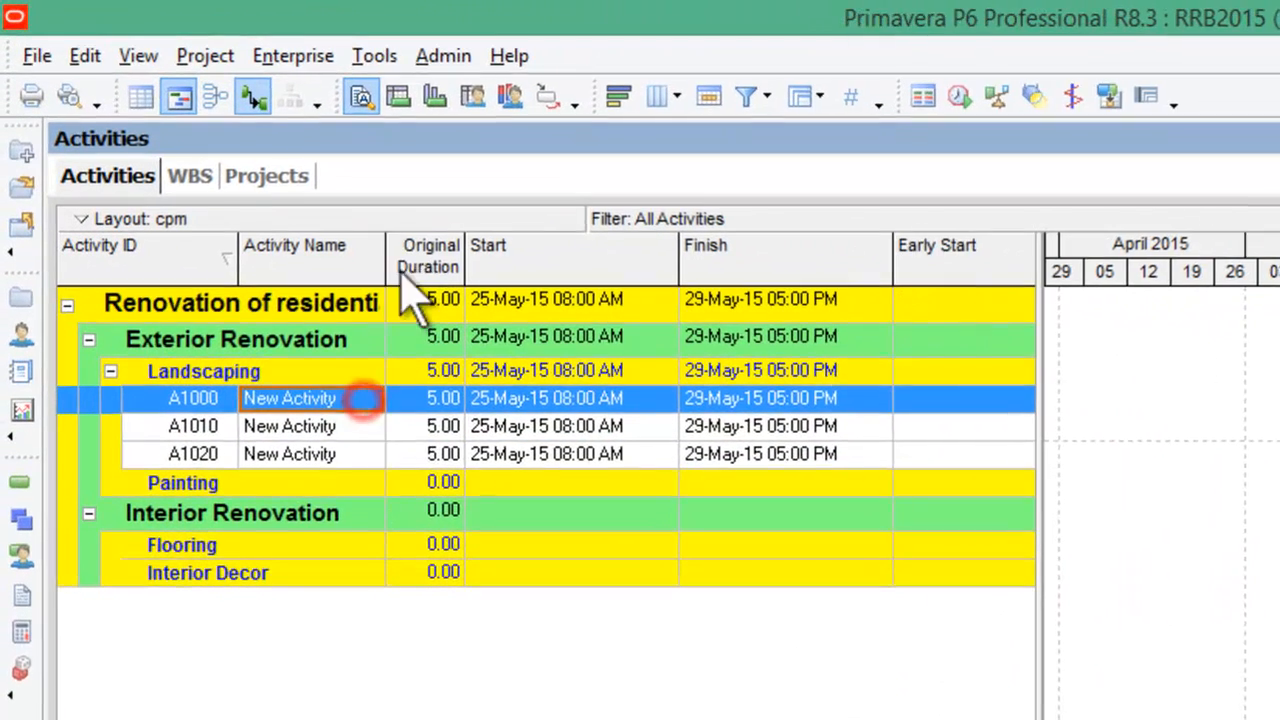
{"action": "left_click_drag", "start_coordinate": [392, 250], "coordinate": [566, 252]}
{"action": "left_click", "coordinate": [390, 400]}
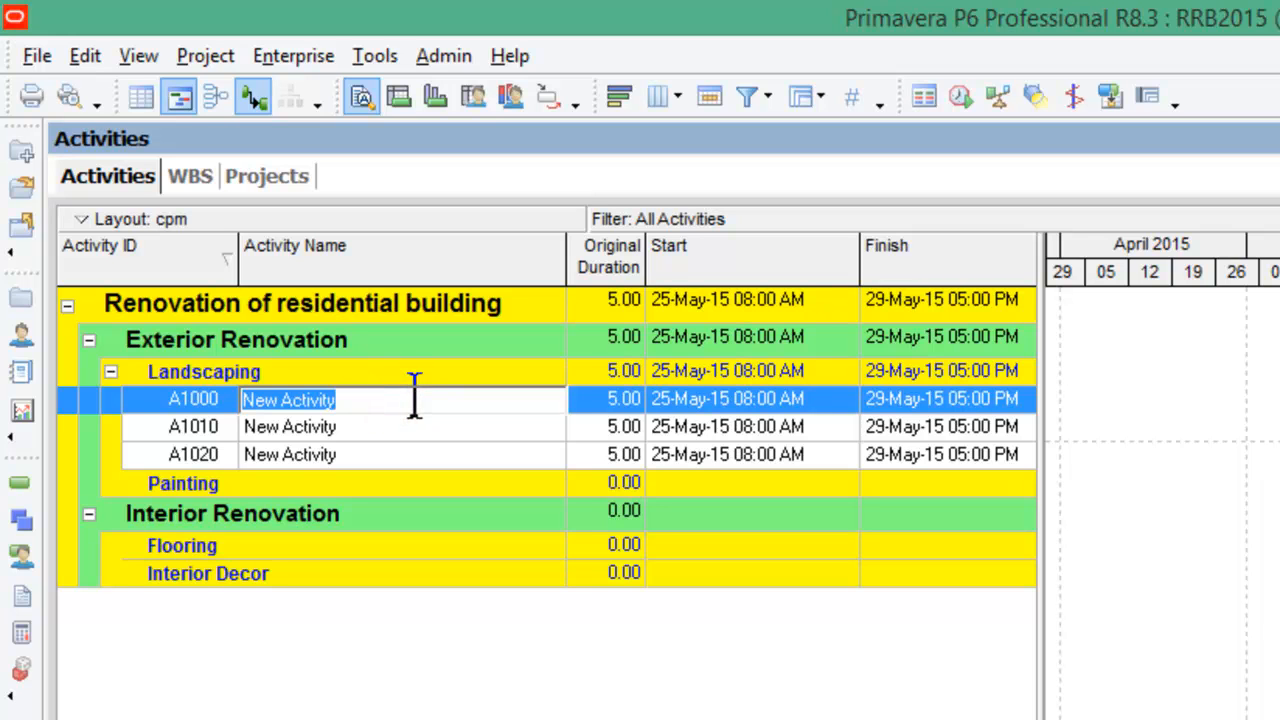
{"action": "type", "text": "level the land"}
{"action": "key", "text": "Return"}
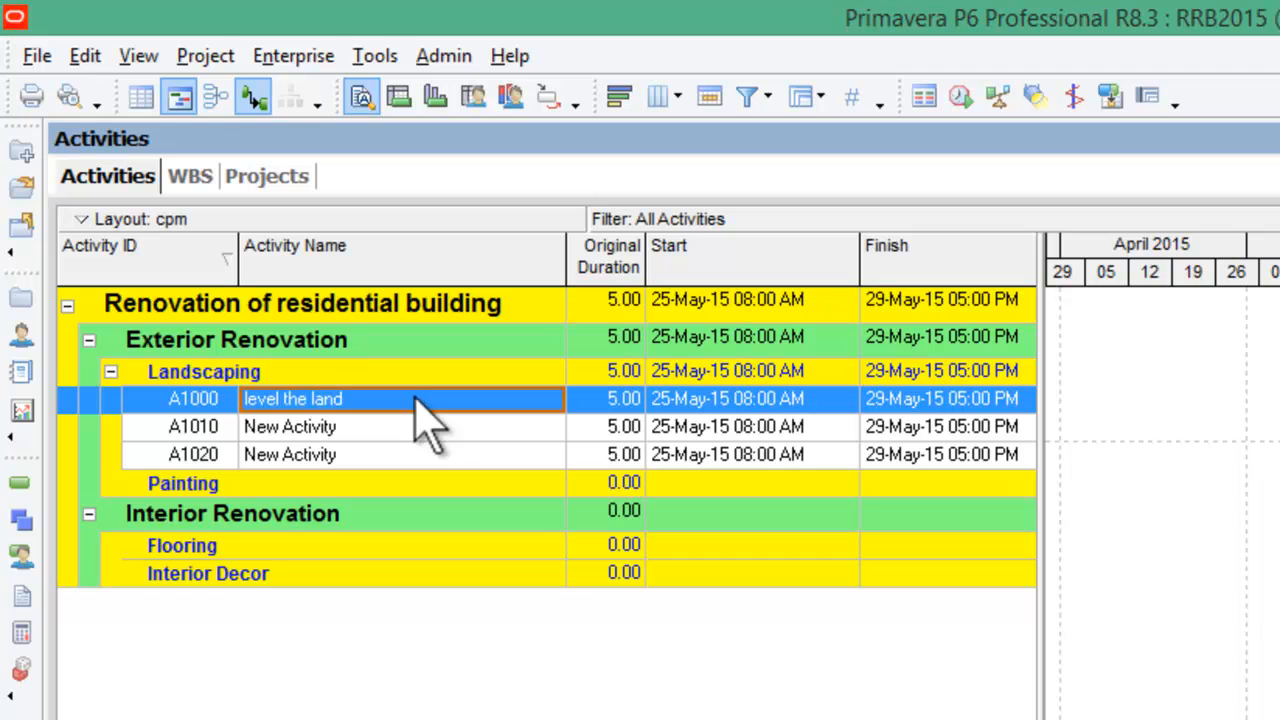
- Name the second Landscaping activity "lay flooring tile" and the third "artificial grass"
{"action": "left_click", "coordinate": [417, 420]}
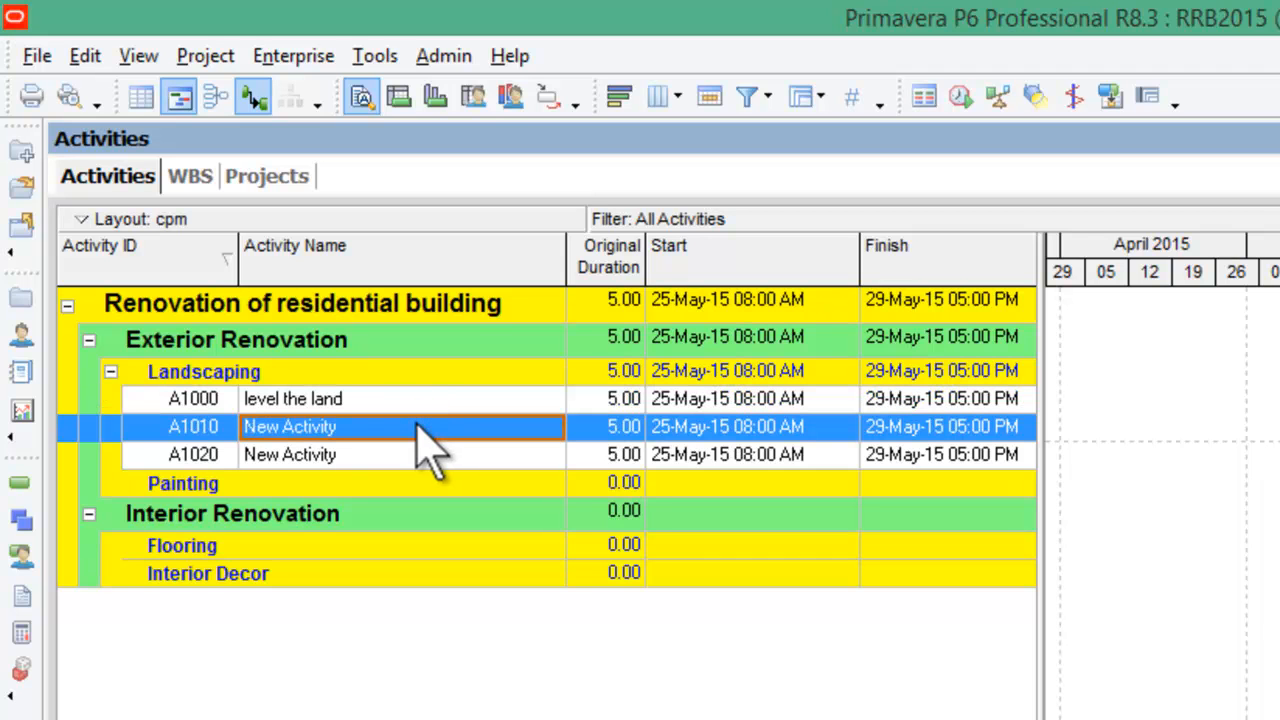
{"action": "type", "text": "lay flooring"}
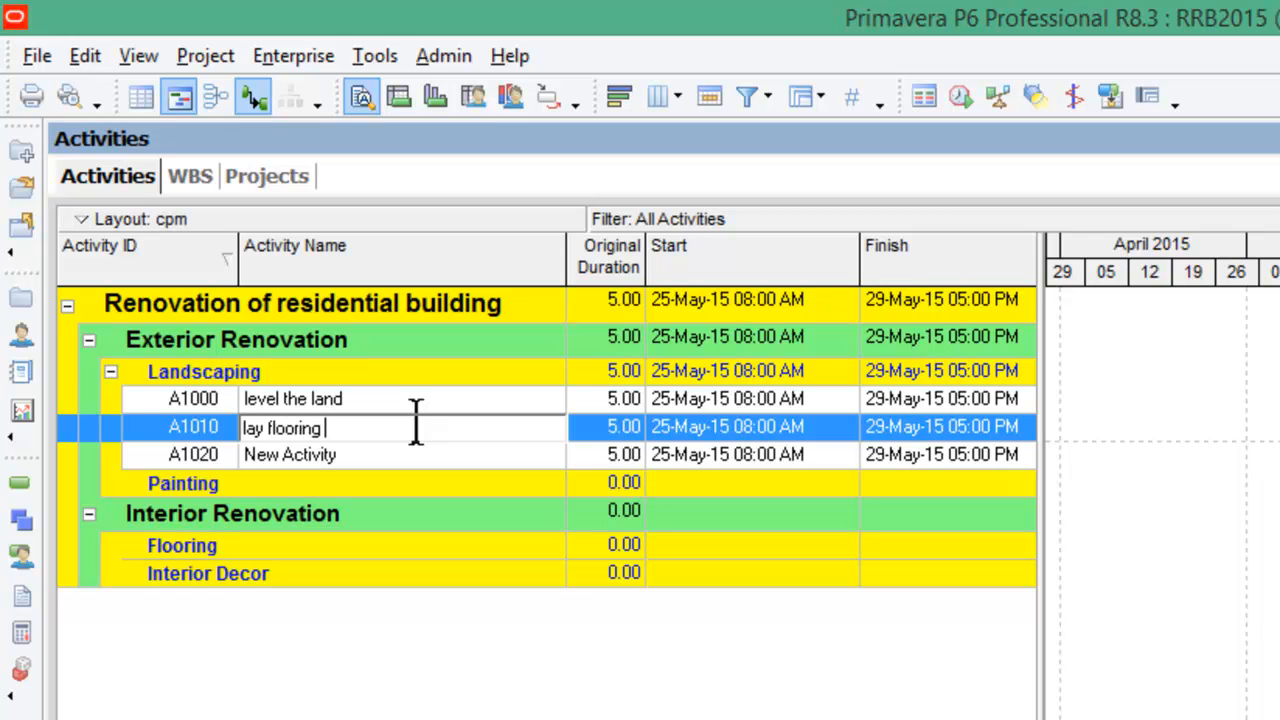
{"action": "type", "text": " tile"}
{"action": "key", "text": "Return"}
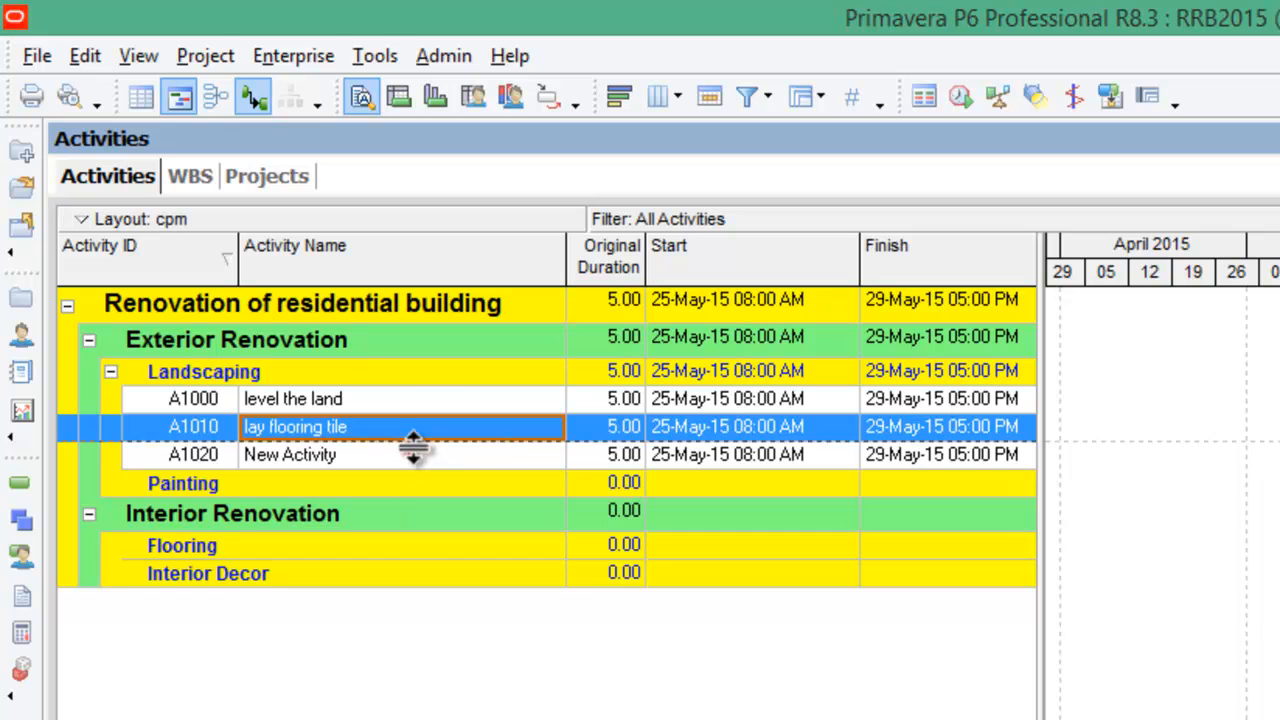
{"action": "left_click", "coordinate": [424, 452]}
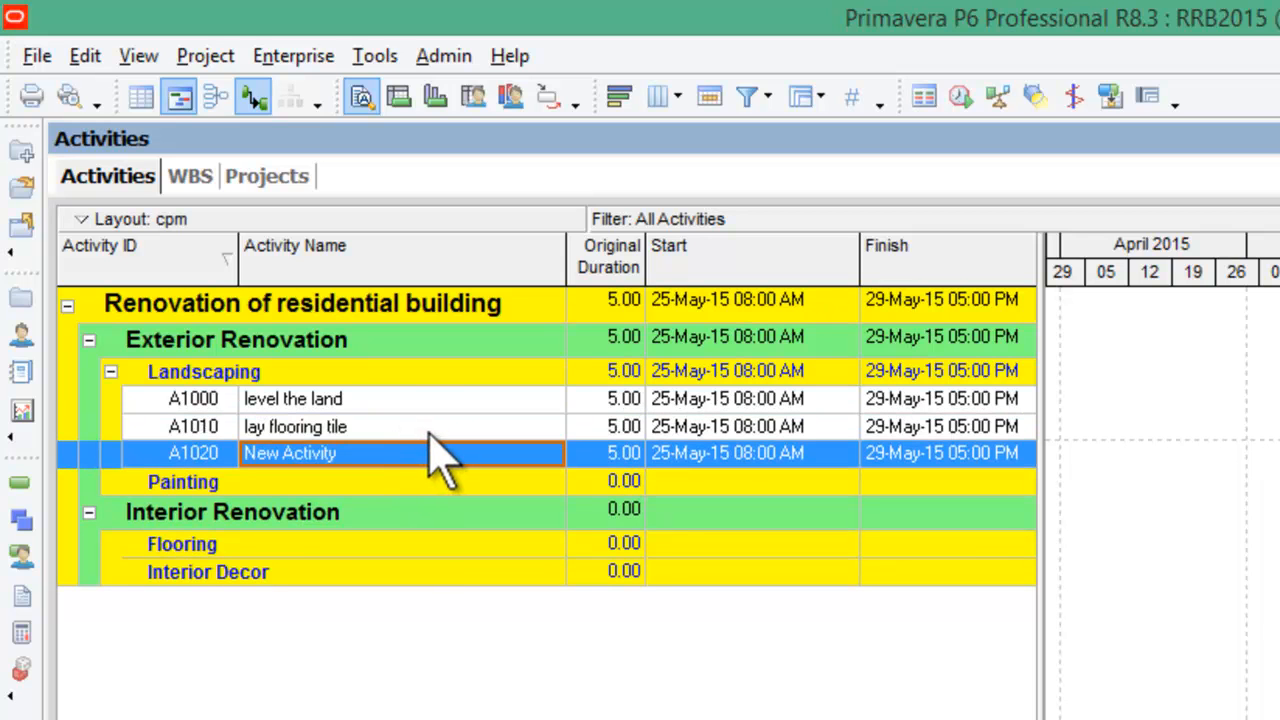
{"action": "type", "text": "a"}
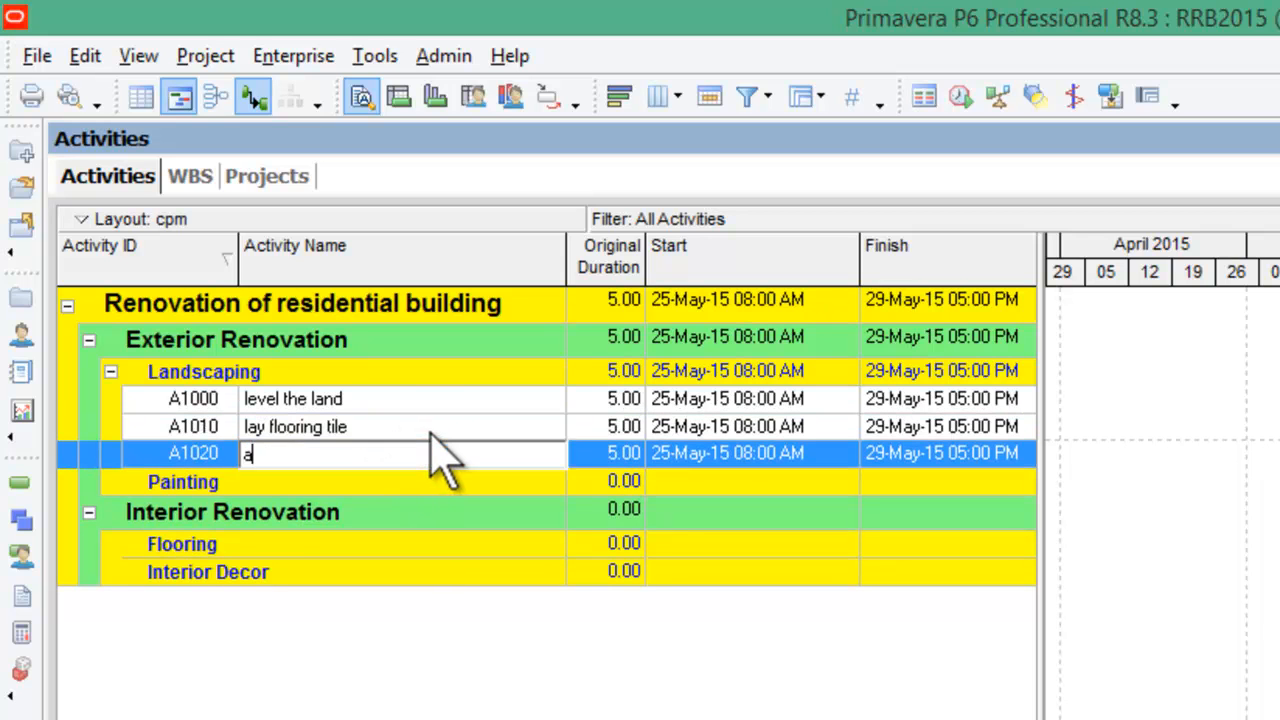
{"action": "type", "text": "rtificial grass"}
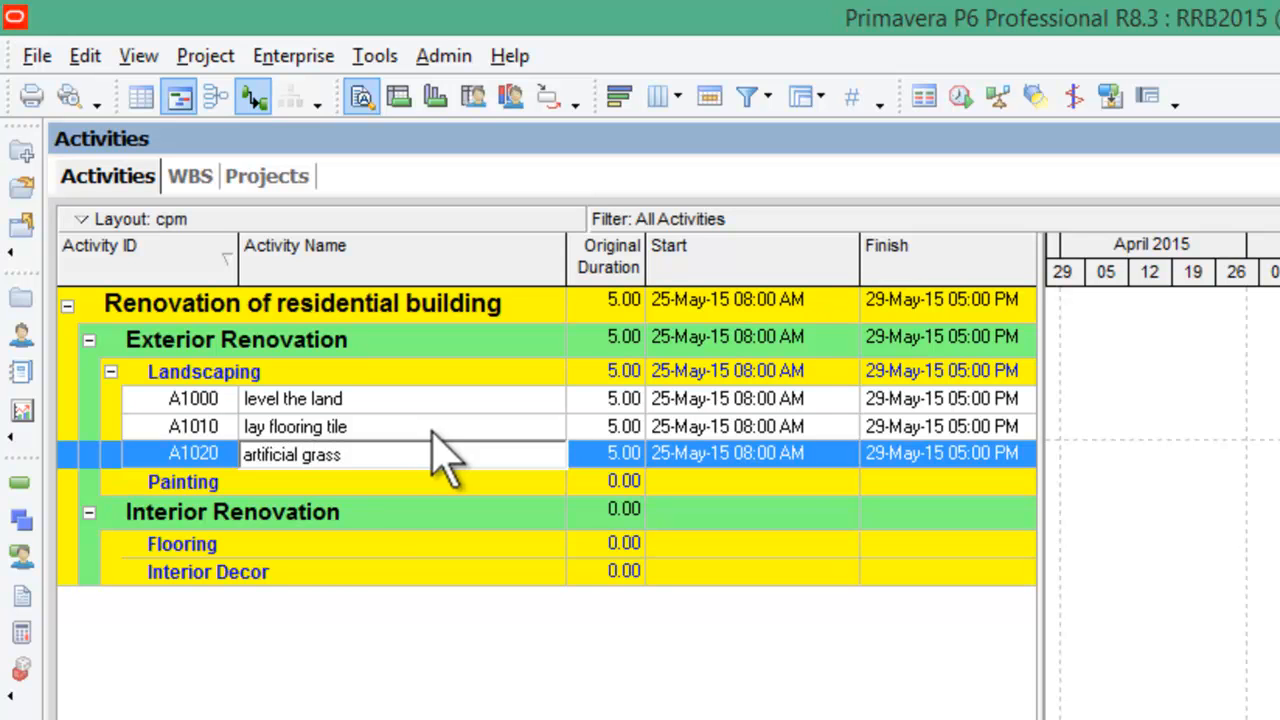
{"action": "key", "text": "Return"}
- Add two activities under Painting and name them "Finish Exterior wall" and "Paint wall"
{"action": "left_click", "coordinate": [395, 482]}
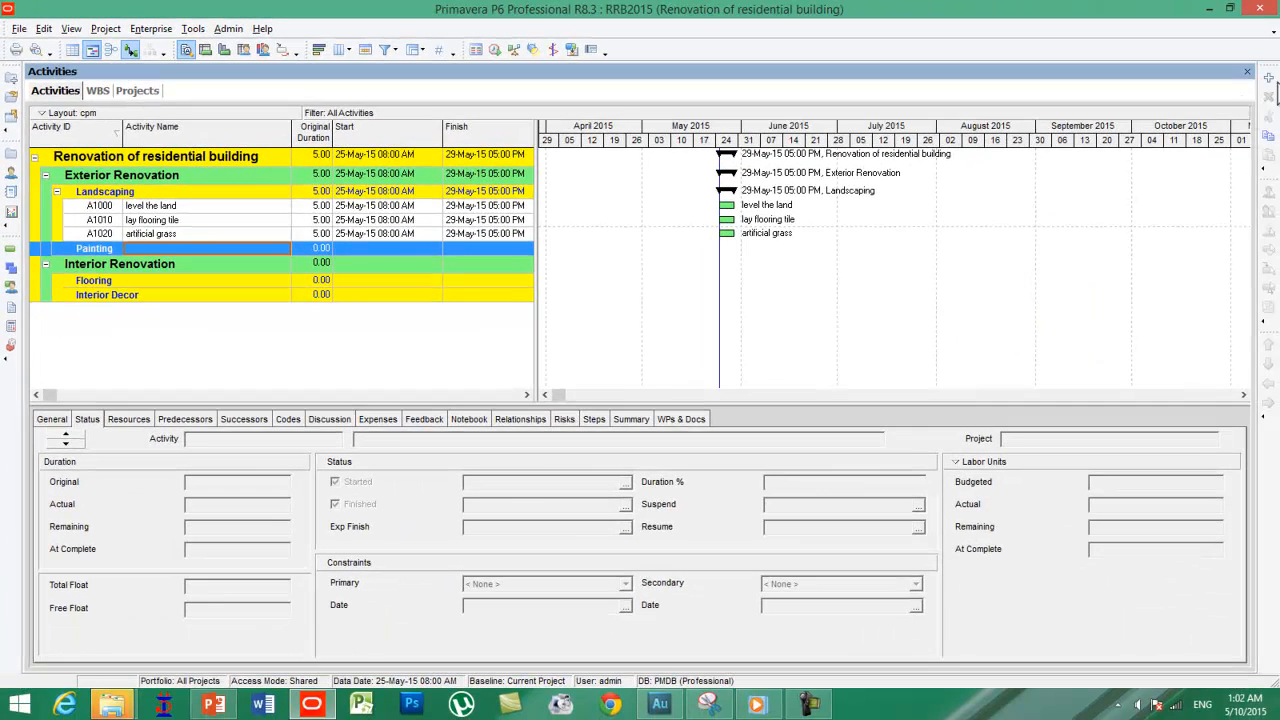
{"action": "left_click", "coordinate": [1267, 78]}
{"action": "left_click", "coordinate": [1267, 80]}
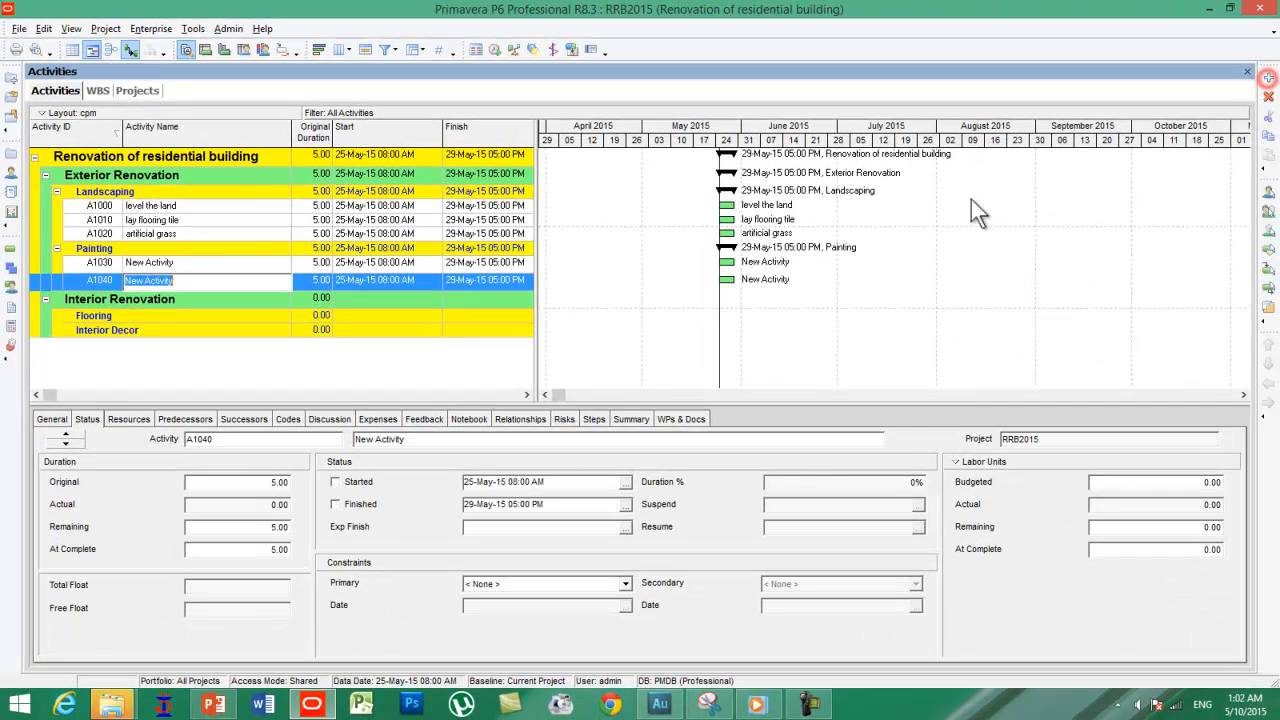
{"action": "left_click", "coordinate": [226, 263]}
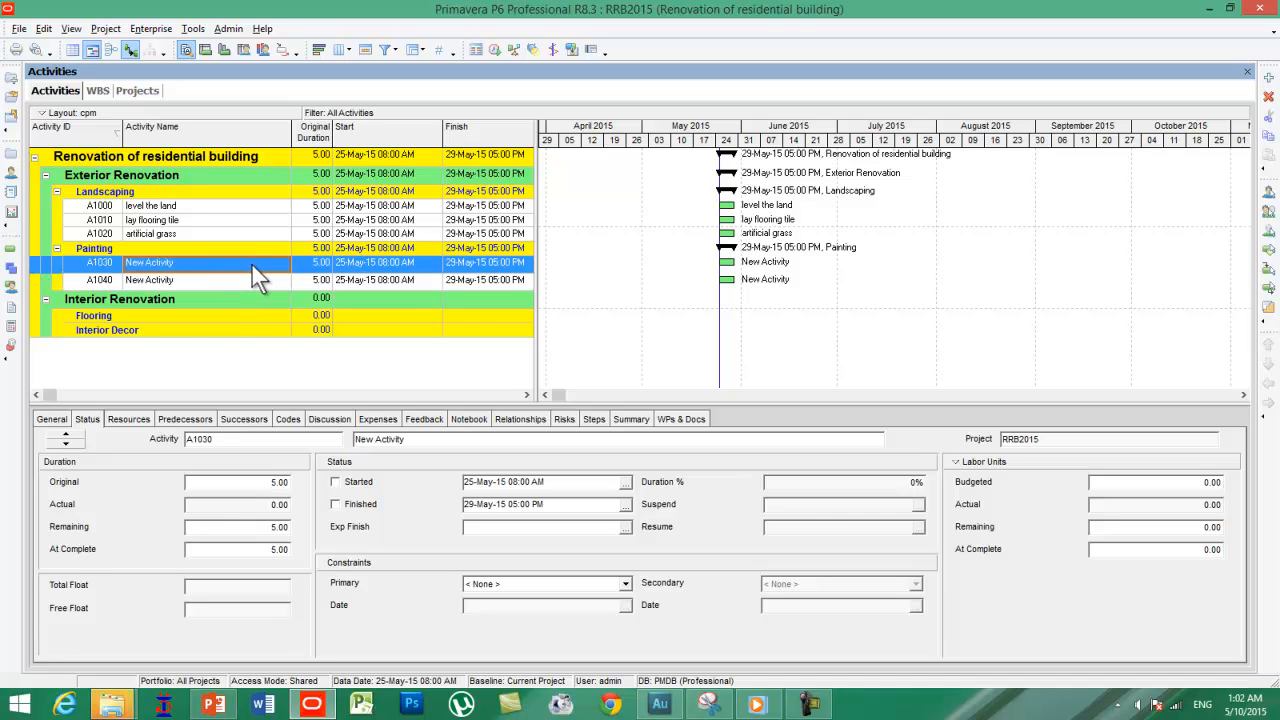
{"action": "type", "text": "Finish Exterior wa"}
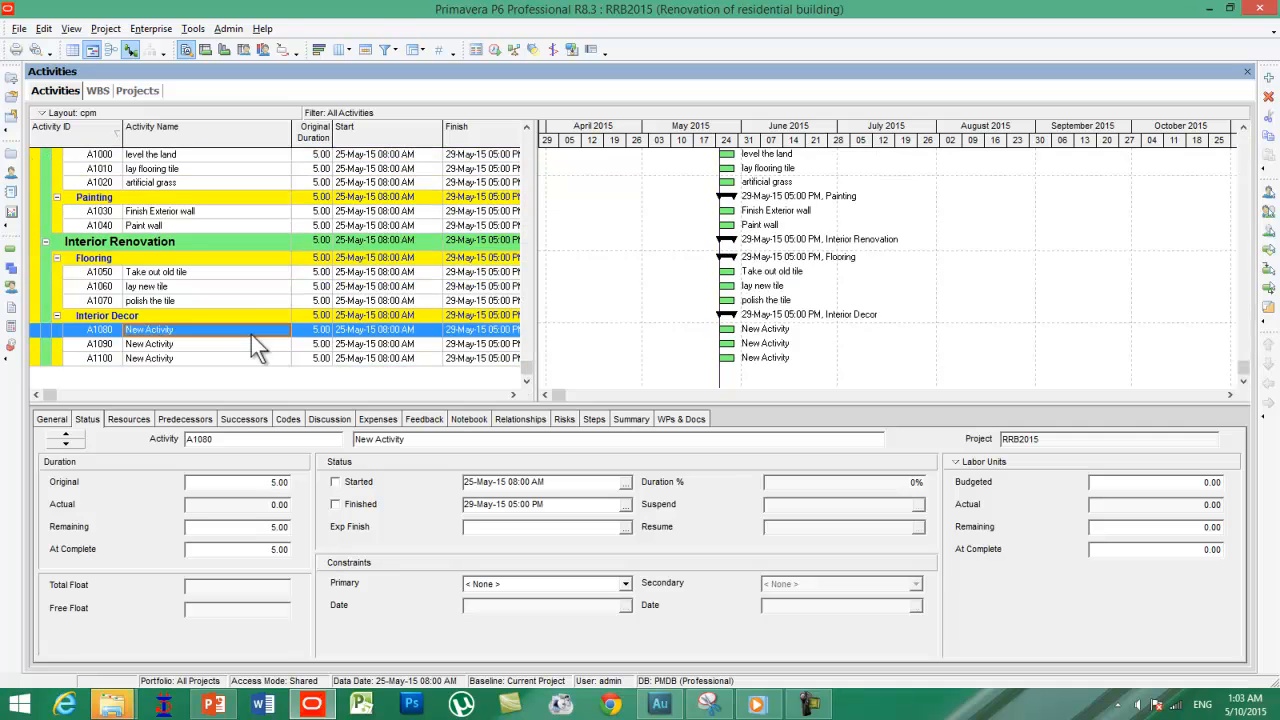
- Name the three Interior Decor activities "remove old tile", "paint the wall" and "decorate interiors"
{"action": "type", "text": "remove"}
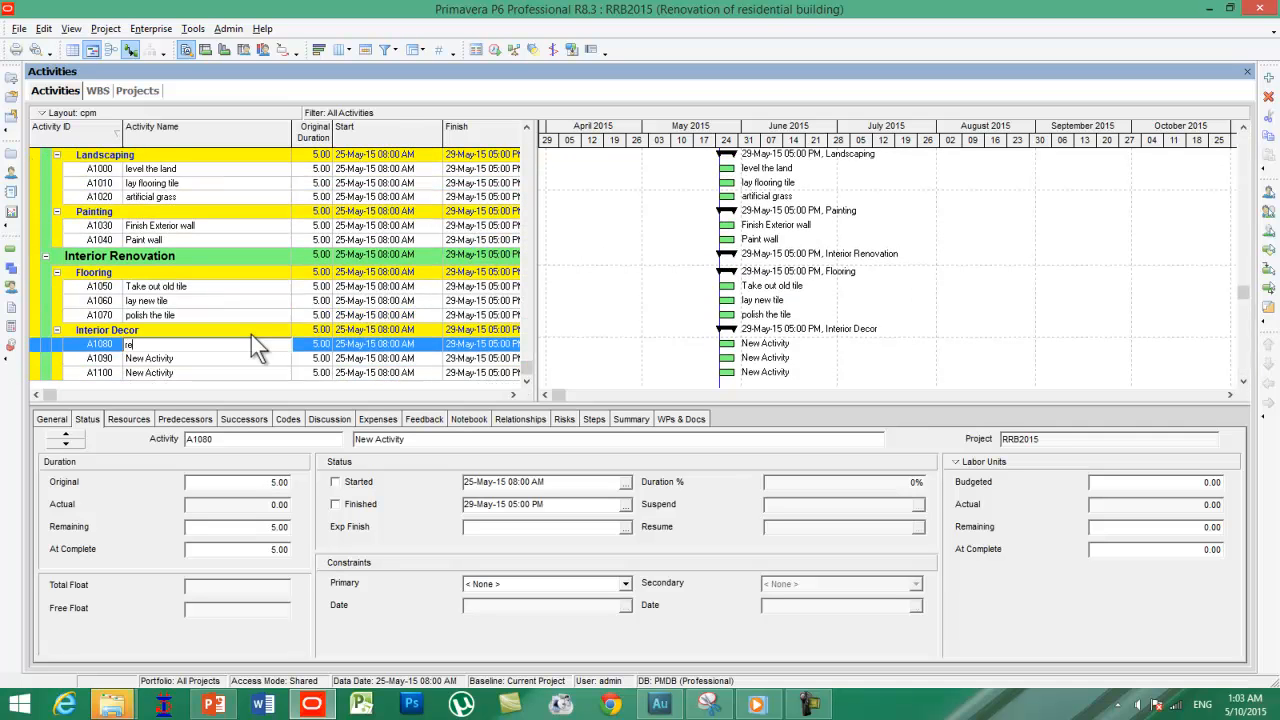
{"action": "type", "text": " old tile"}
{"action": "left_click", "coordinate": [209, 358]}
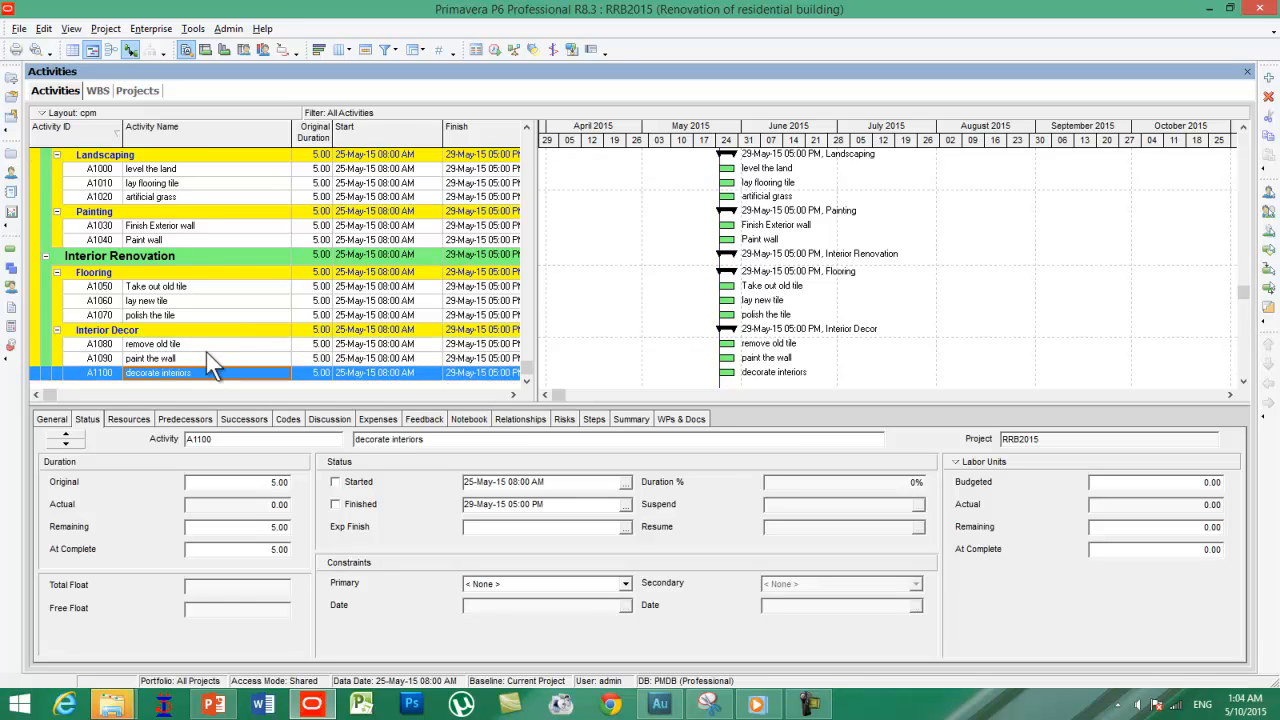
- Widen the activity table beside the Gantt chart to reveal the full Finish and Early Start columns
{"action": "scroll", "coordinate": [206, 352], "scroll_direction": "up", "scroll_amount": 2}
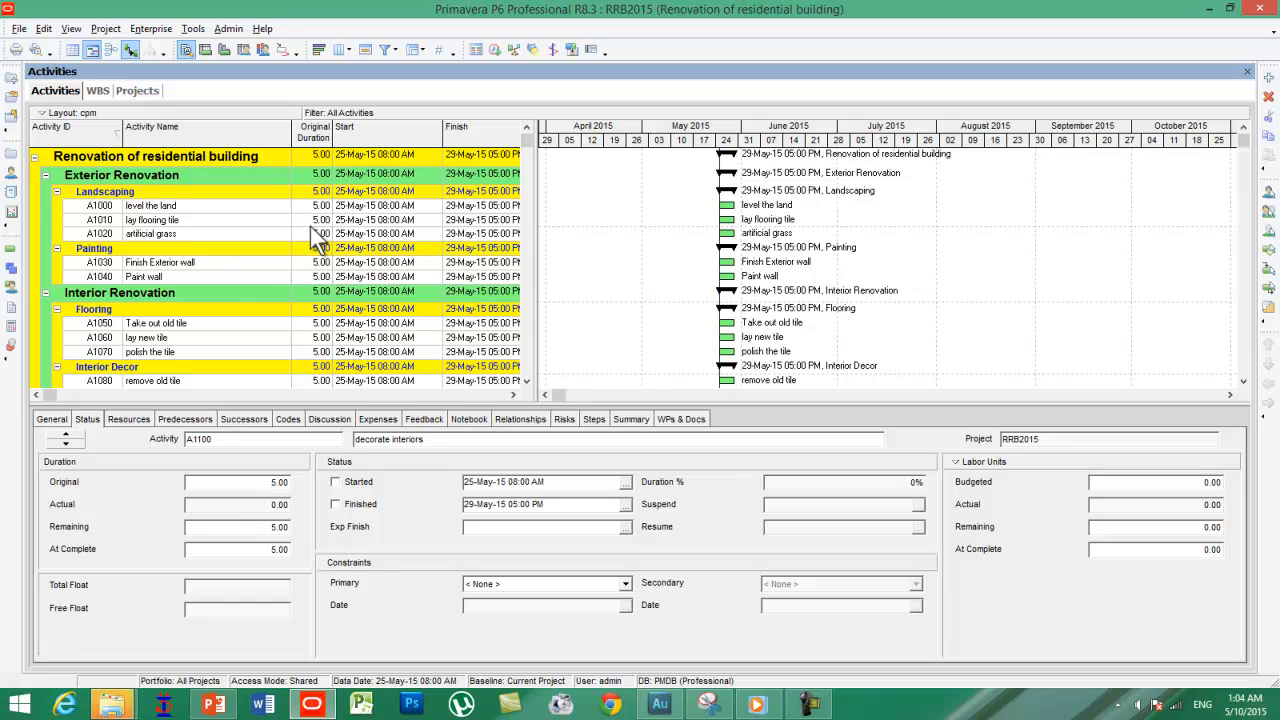
{"action": "left_click_drag", "start_coordinate": [536, 234], "coordinate": [705, 238]}
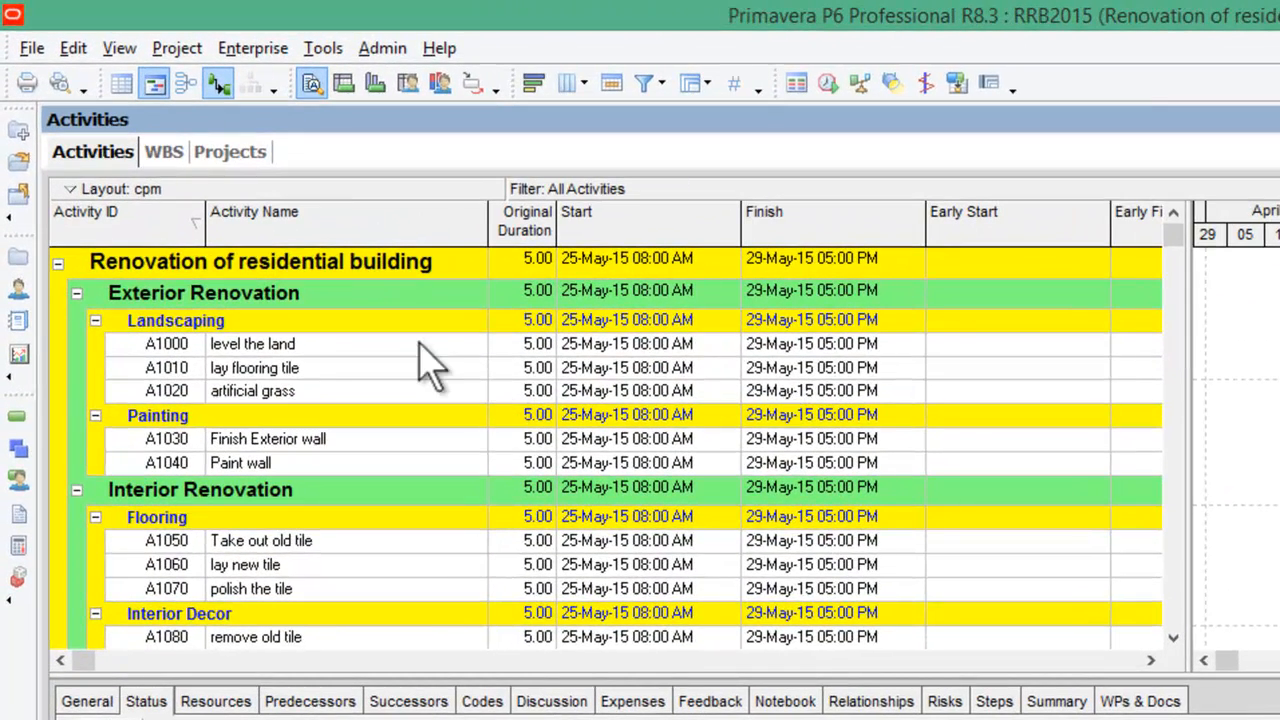
- Set the original duration of the "level the land" activity to 1 day
{"action": "left_click", "coordinate": [531, 345]}
{"action": "type", "text": "1d"}
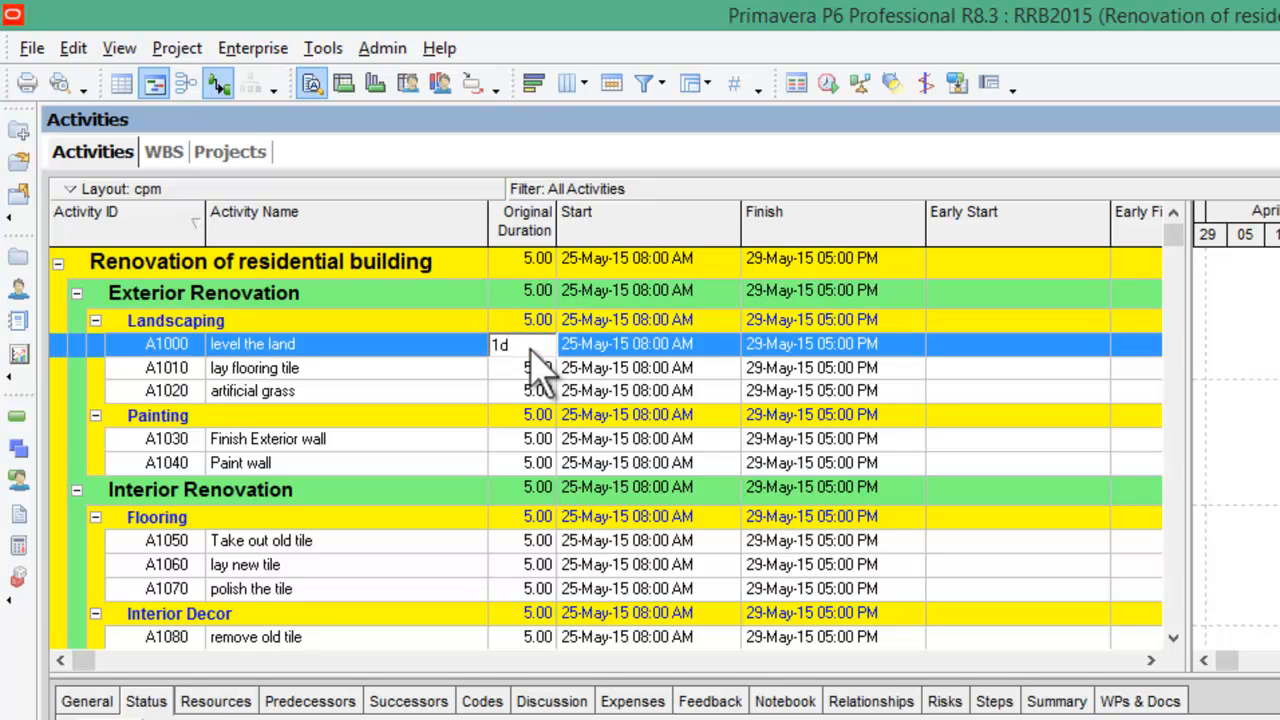
{"action": "key", "text": "Return"}
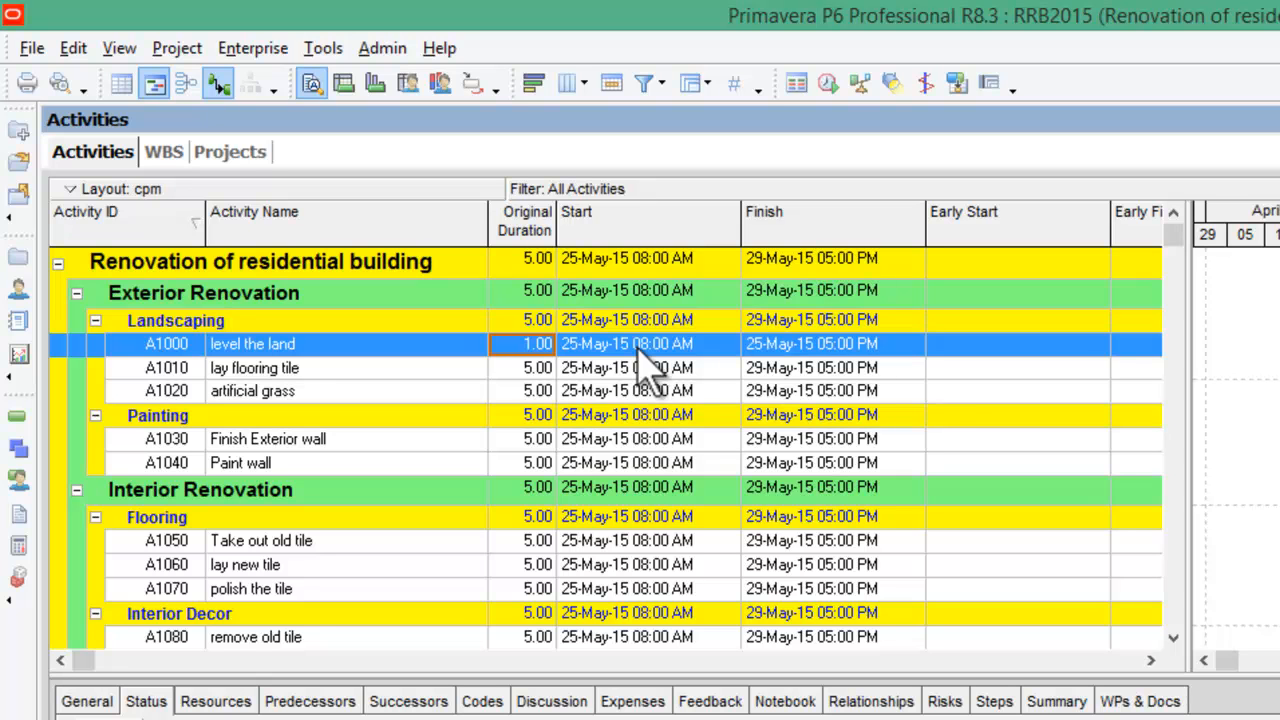
- Set the original durations of the Landscaping activities "level the land" and "lay flooring tile" to 10 days each
{"action": "left_click", "coordinate": [543, 346]}
{"action": "type", "text": "10"}
{"action": "left_click", "coordinate": [545, 372]}
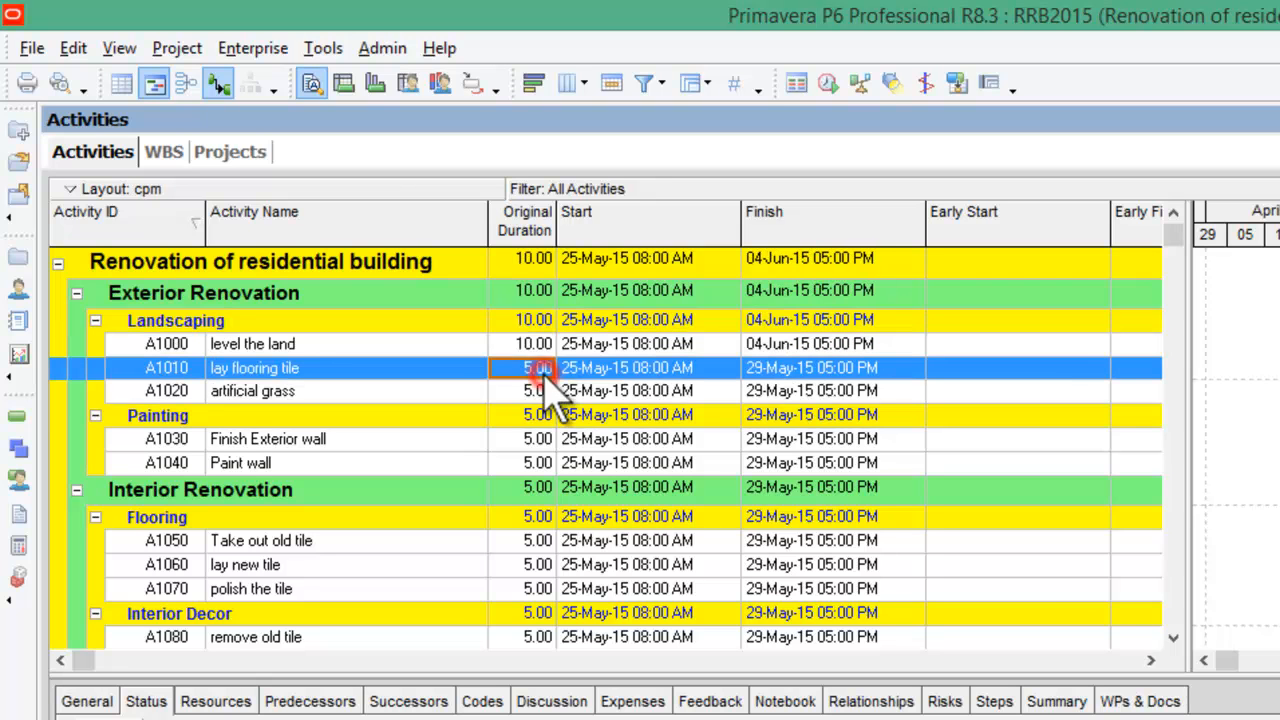
{"action": "type", "text": "10"}
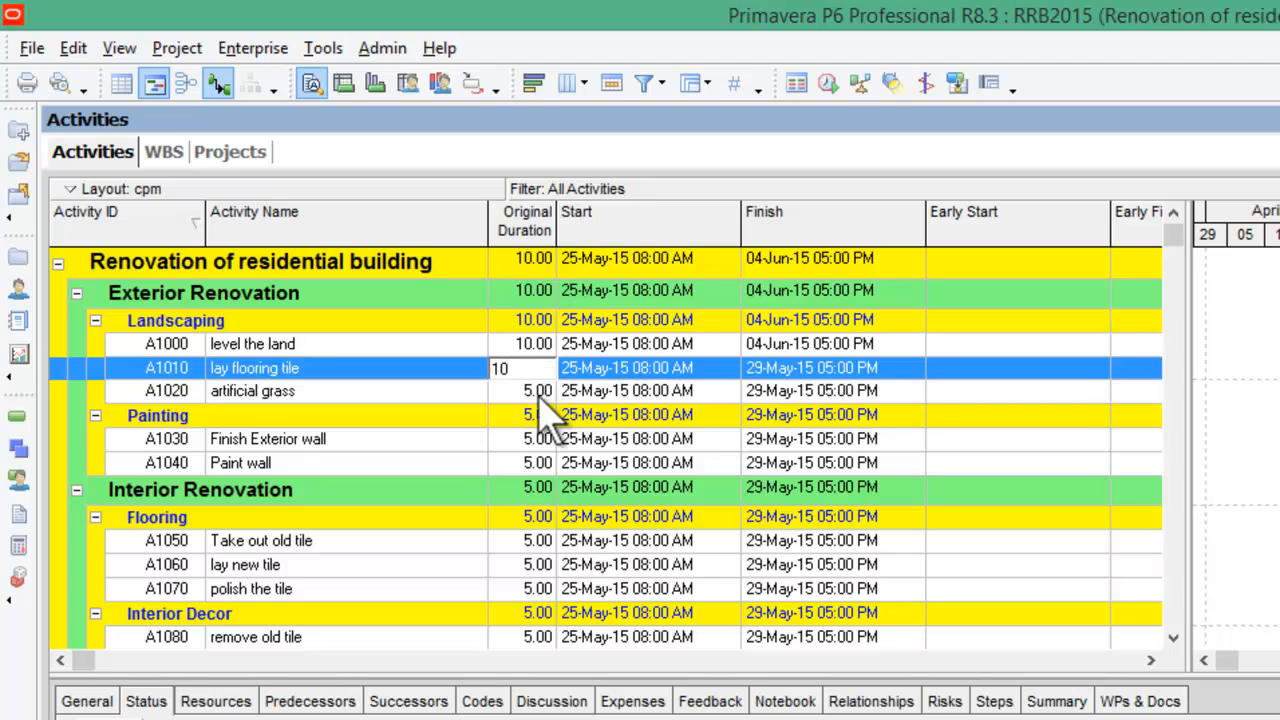
{"action": "left_click", "coordinate": [540, 392]}
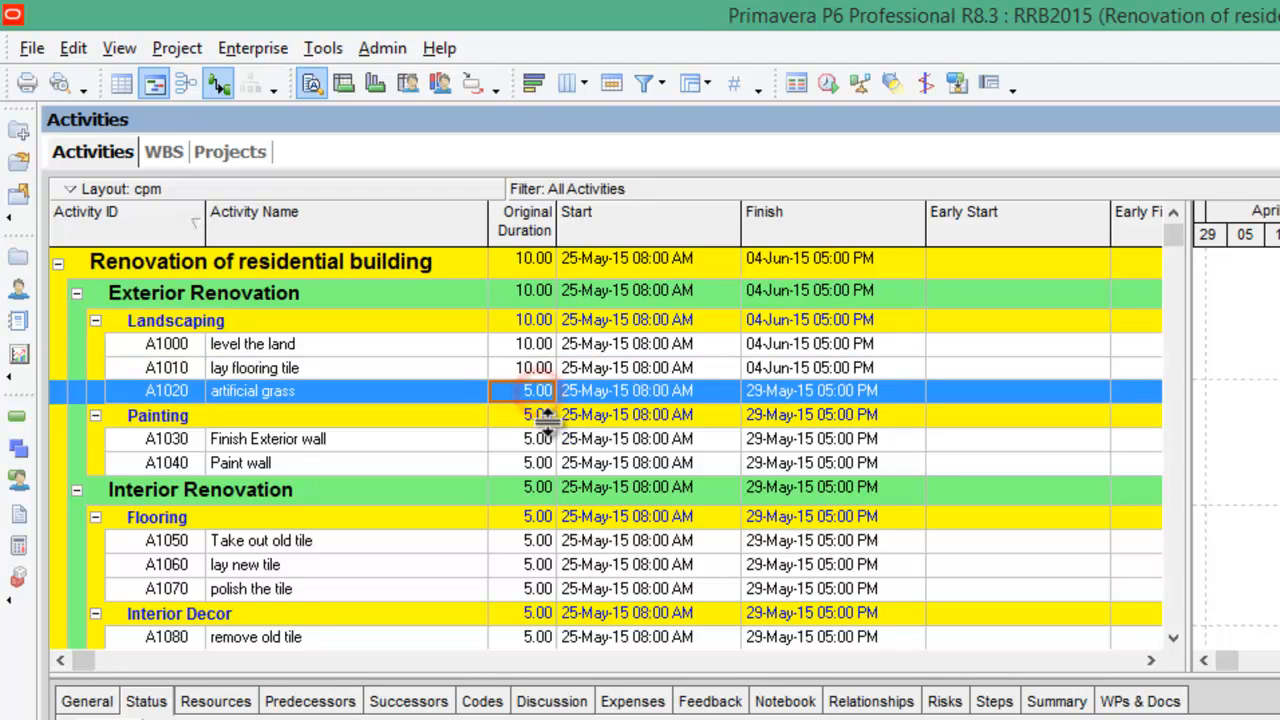
- Set durations of 6 for Paint wall, Take out old tile and remove old tile, 10 for lay new tile, 8 for polish the tile and decorate interiors
{"action": "left_click", "coordinate": [538, 441]}
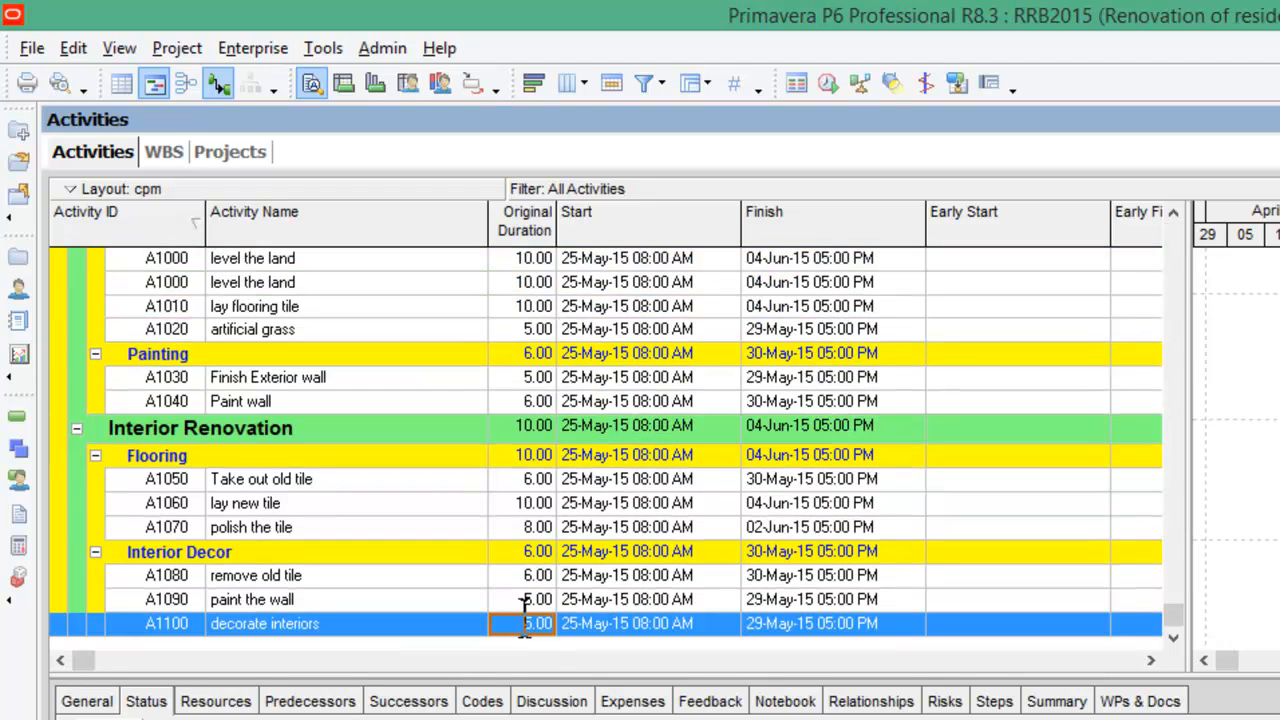
{"action": "type", "text": "8"}
{"action": "key", "text": "Return"}
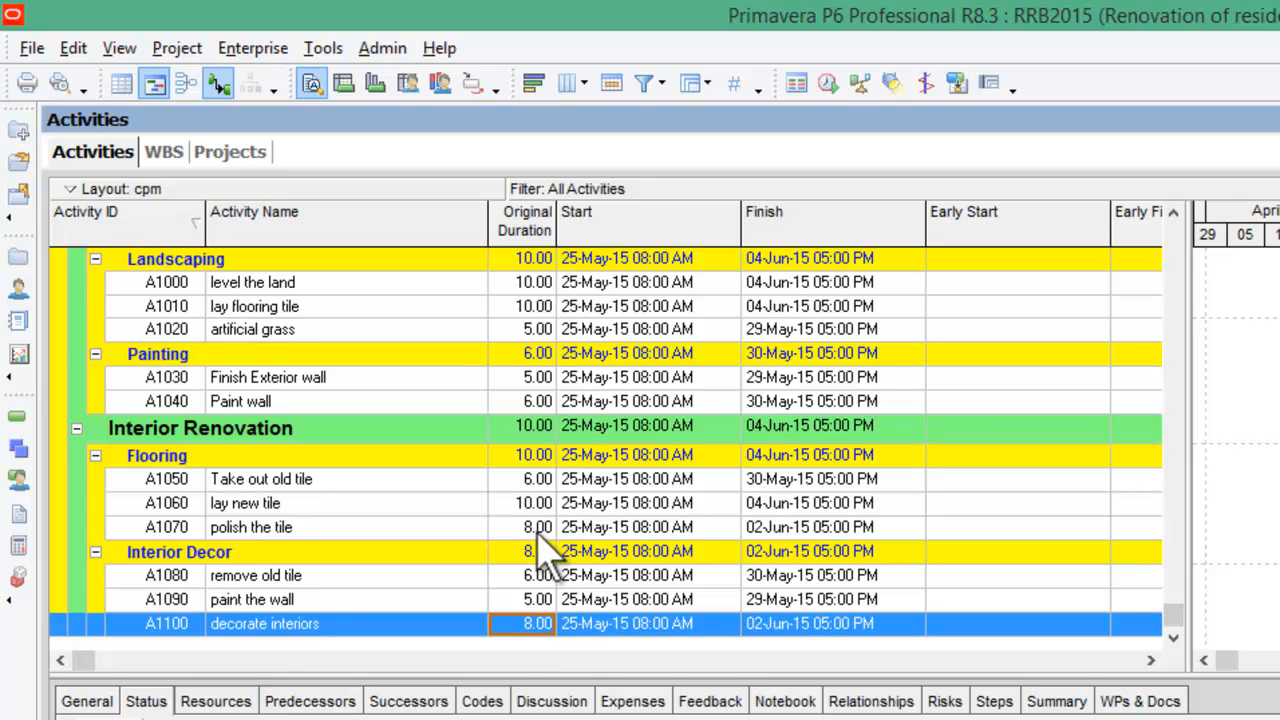
- Review project RRB2015's planned start and data date, and the default calendar assigned to new activities
{"action": "scroll", "coordinate": [550, 555], "scroll_direction": "up", "scroll_amount": 3}
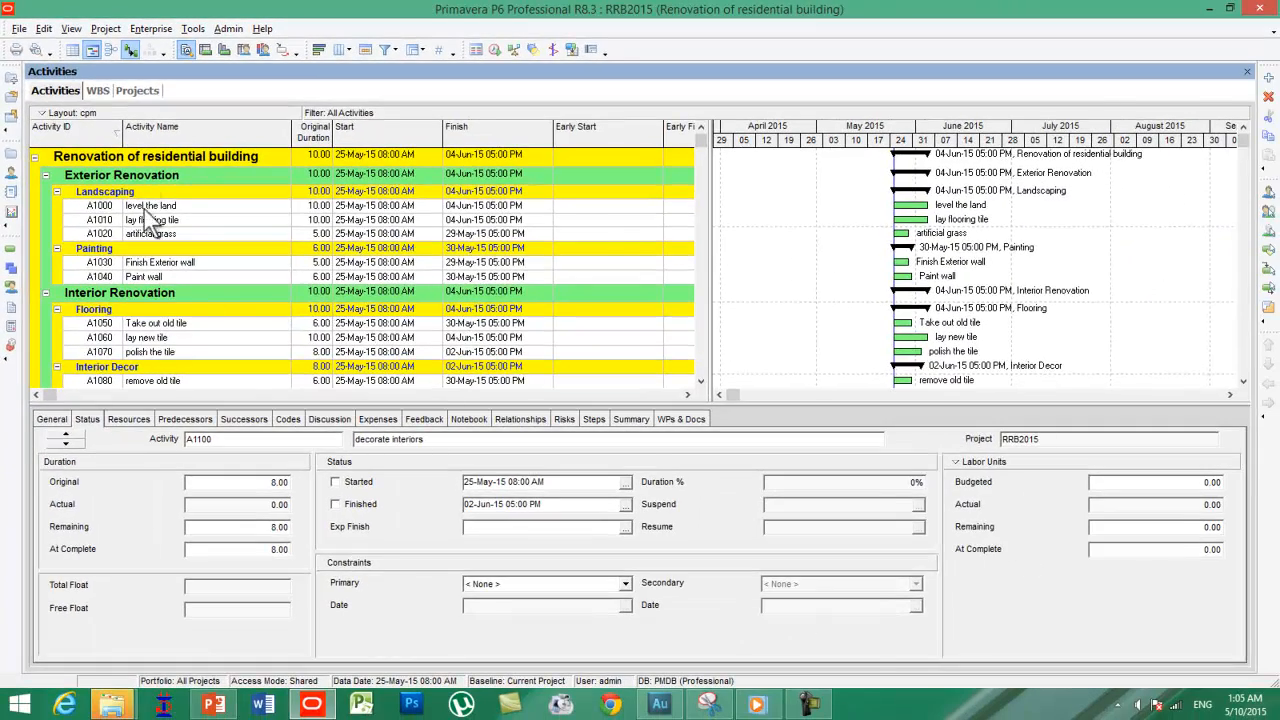
{"action": "left_click", "coordinate": [137, 91]}
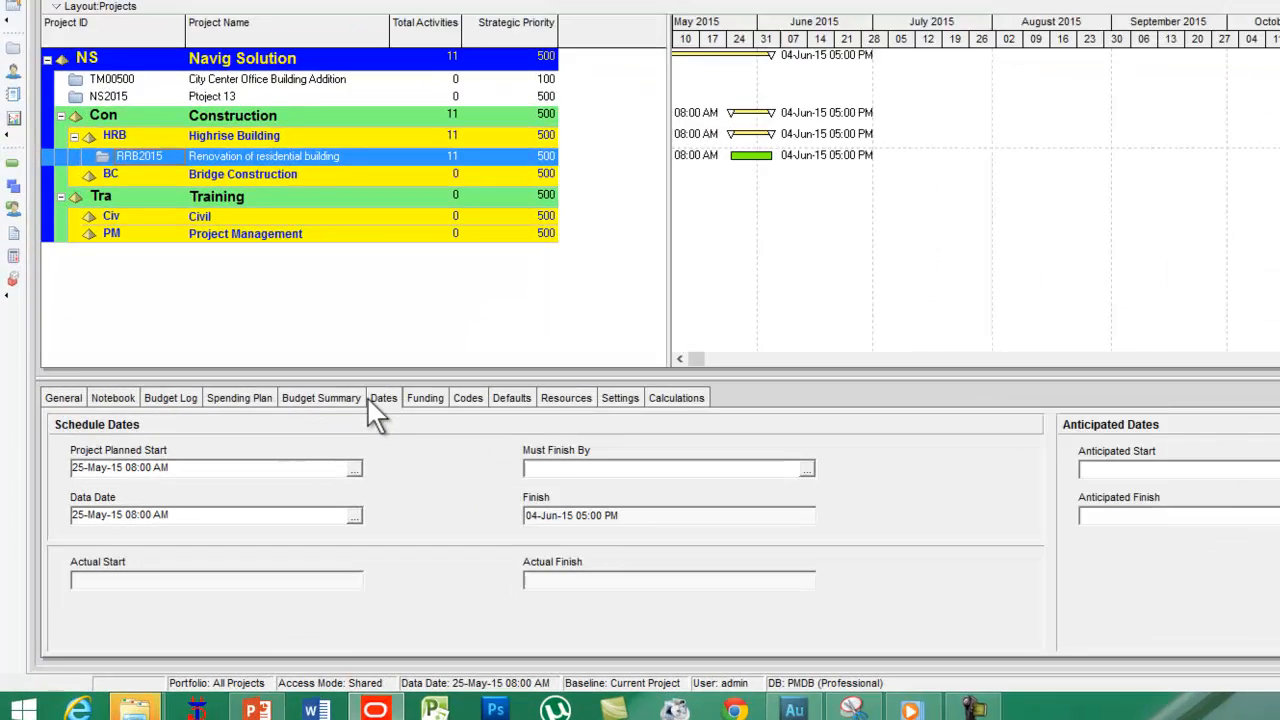
{"action": "left_click", "coordinate": [318, 445]}
{"action": "left_click", "coordinate": [322, 305]}
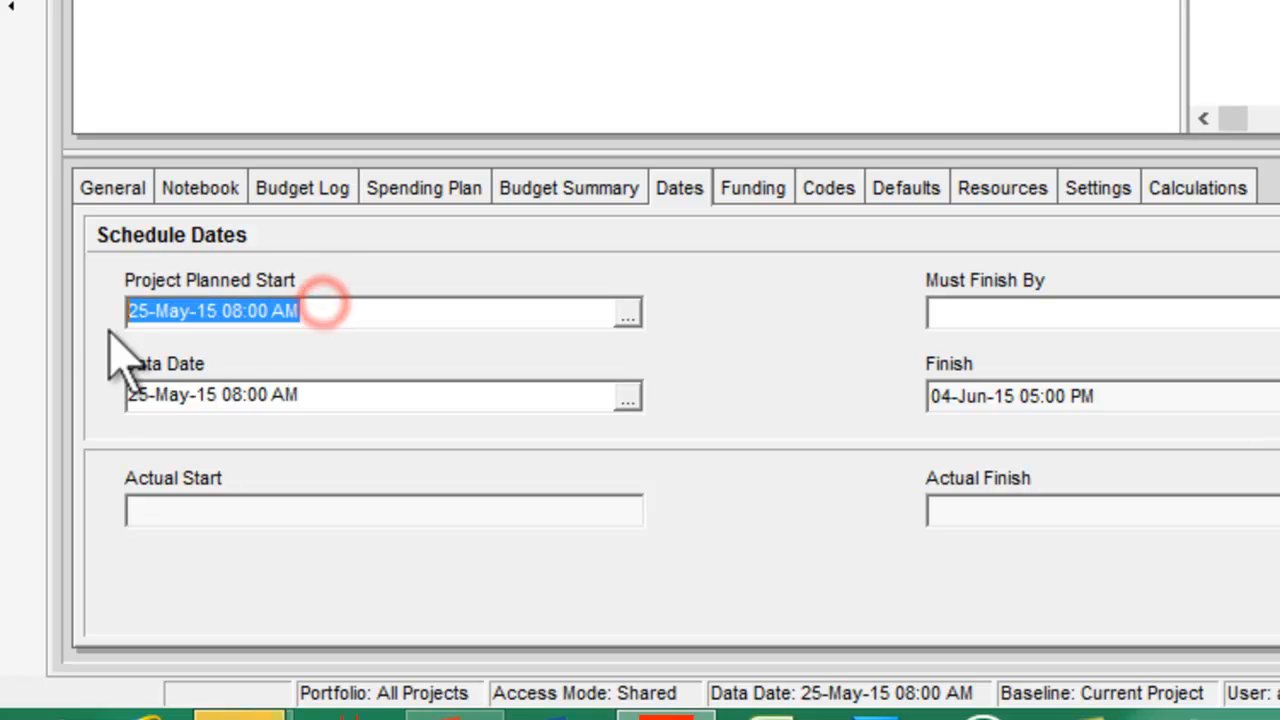
{"action": "left_click", "coordinate": [318, 394]}
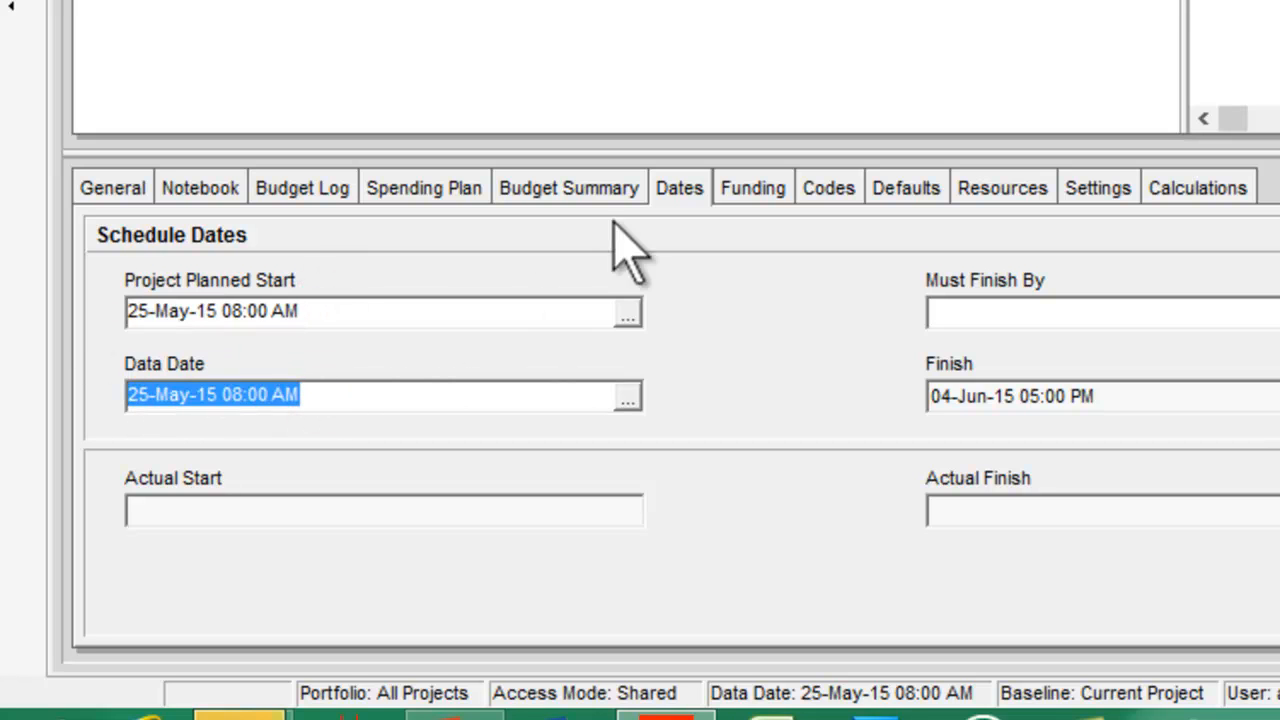
{"action": "left_click", "coordinate": [900, 188]}
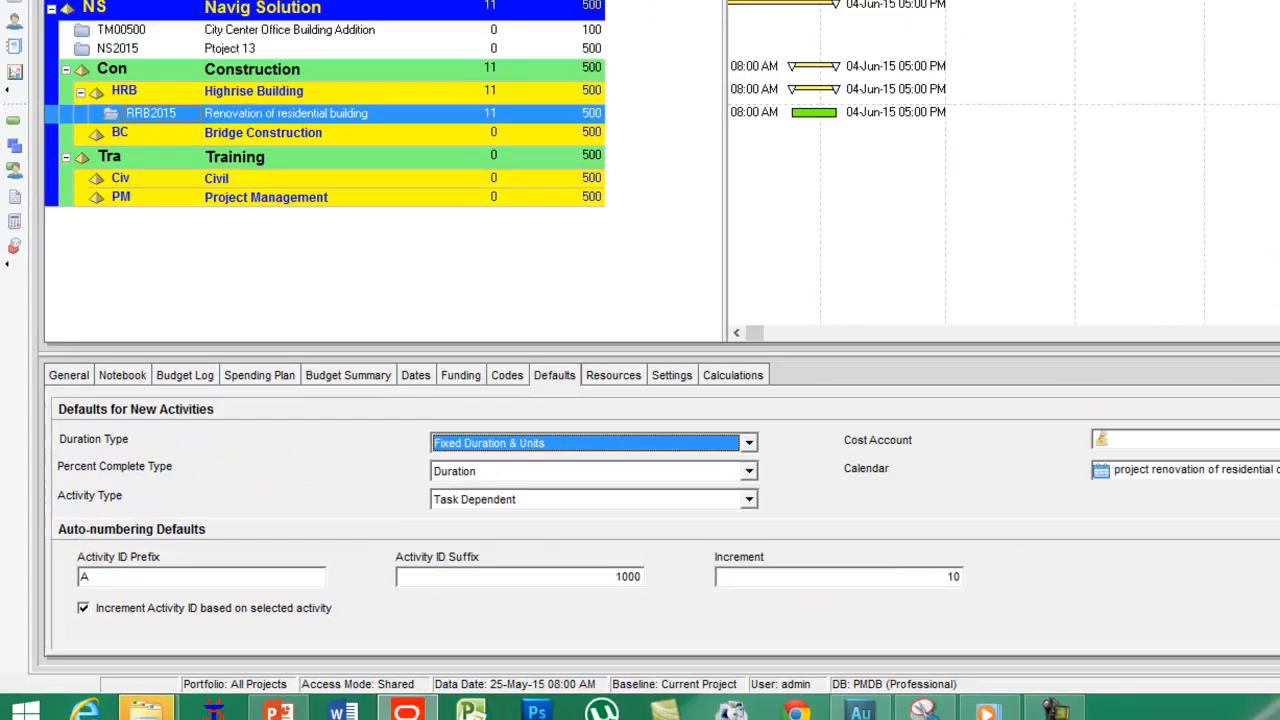
{"action": "left_click_drag", "start_coordinate": [1021, 515], "coordinate": [812, 517]}
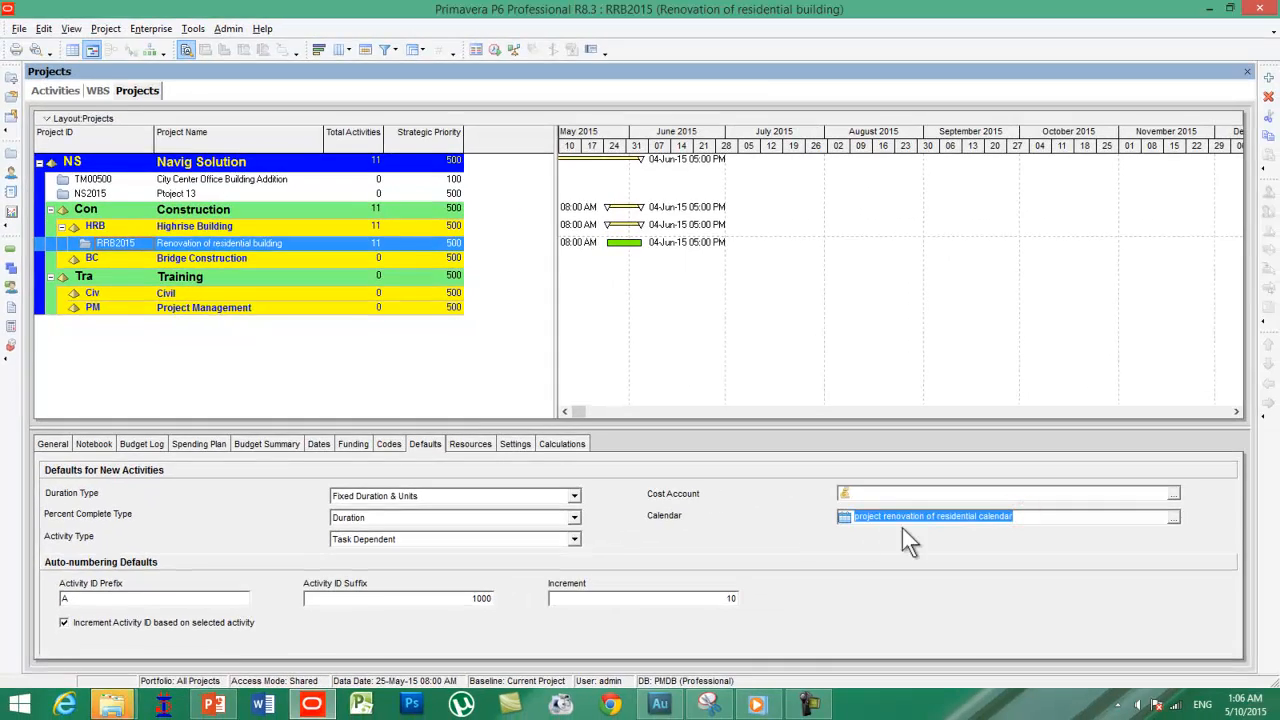